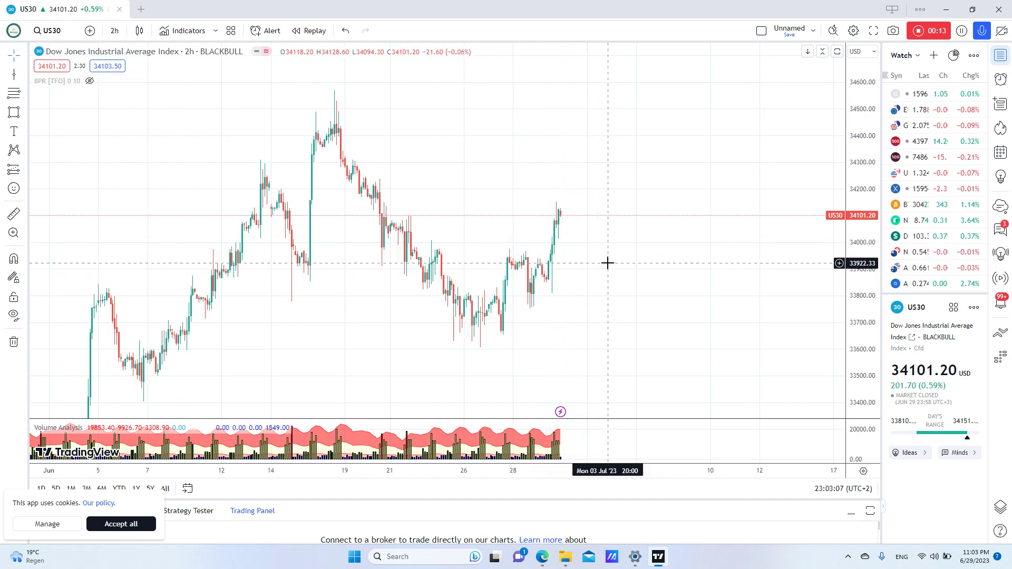
# Zoom into the late-June candles of the 2-hour US30 chart and stretch the price scale taller
pyautogui.scroll(3, 442, 221)
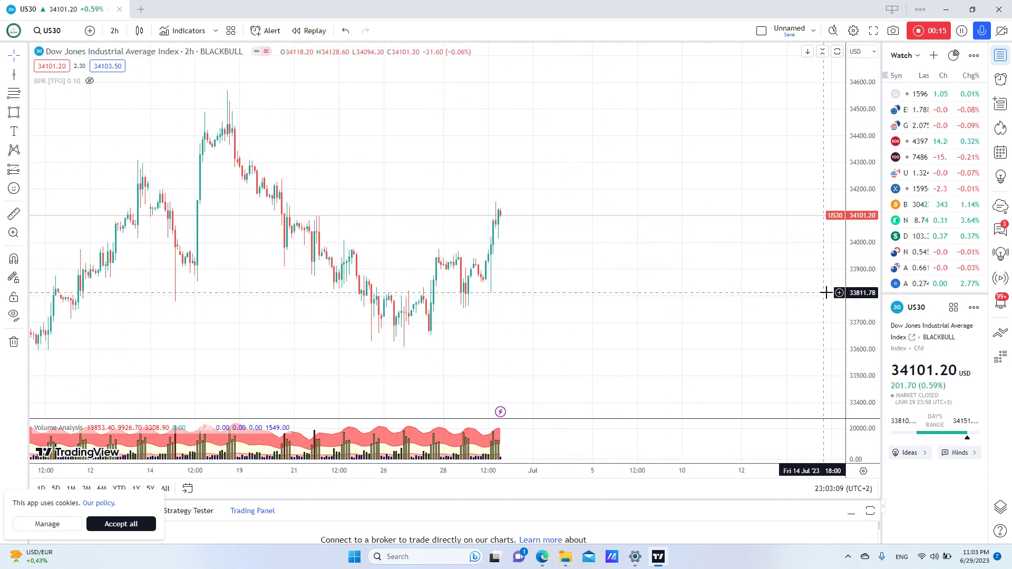
pyautogui.moveTo(861, 341); pyautogui.dragTo(861, 327)
pyautogui.scroll(2, 527, 274)
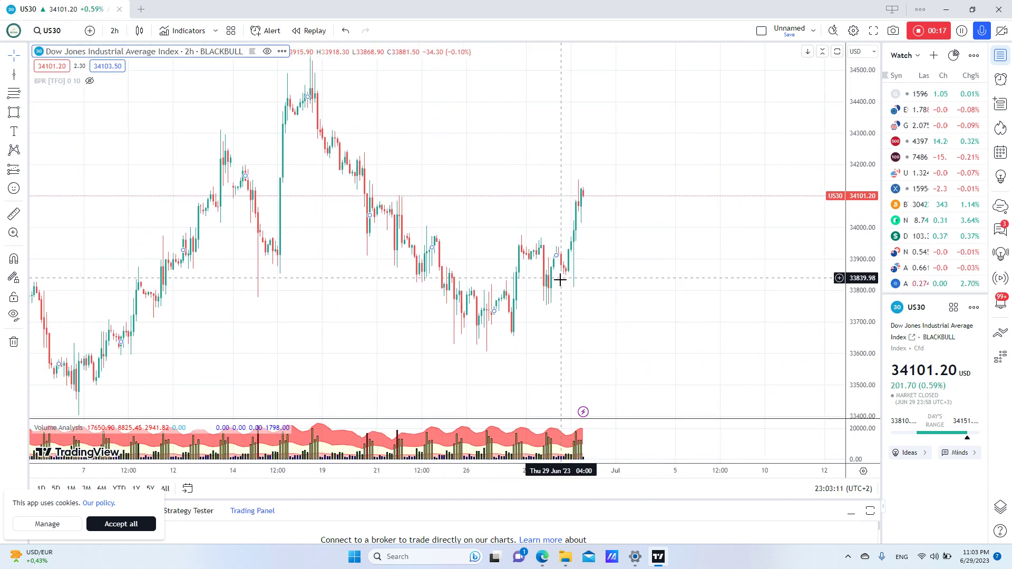
pyautogui.moveTo(569, 301); pyautogui.dragTo(573, 287)
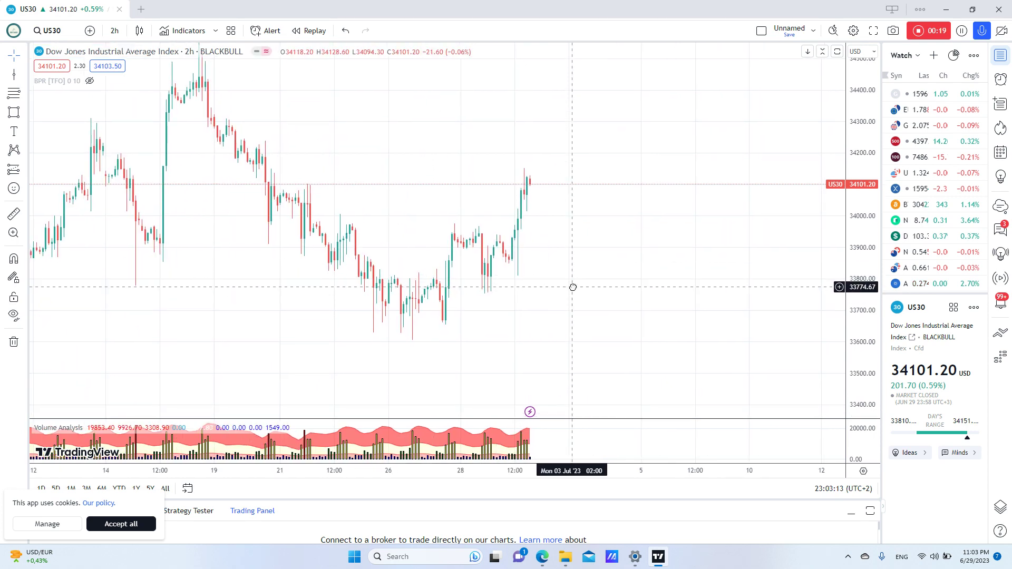
pyautogui.moveTo(860, 314); pyautogui.dragTo(858, 296)
pyautogui.scroll(2, 520, 264)
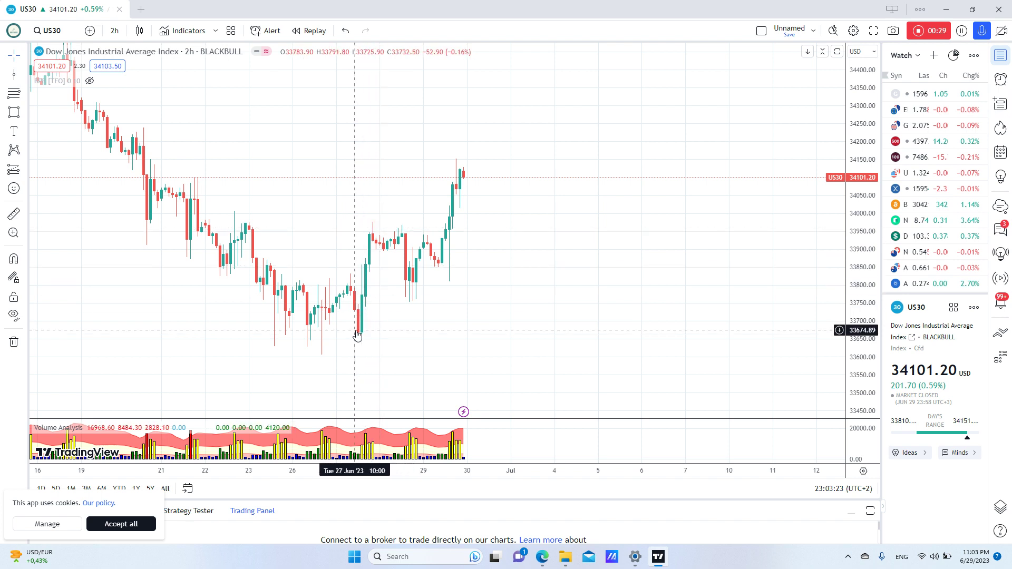
# Draw a pink rectangle over the late-June lows, extending its left edge back to 26 June
pyautogui.hotkey('alt', 'shift', 'r')
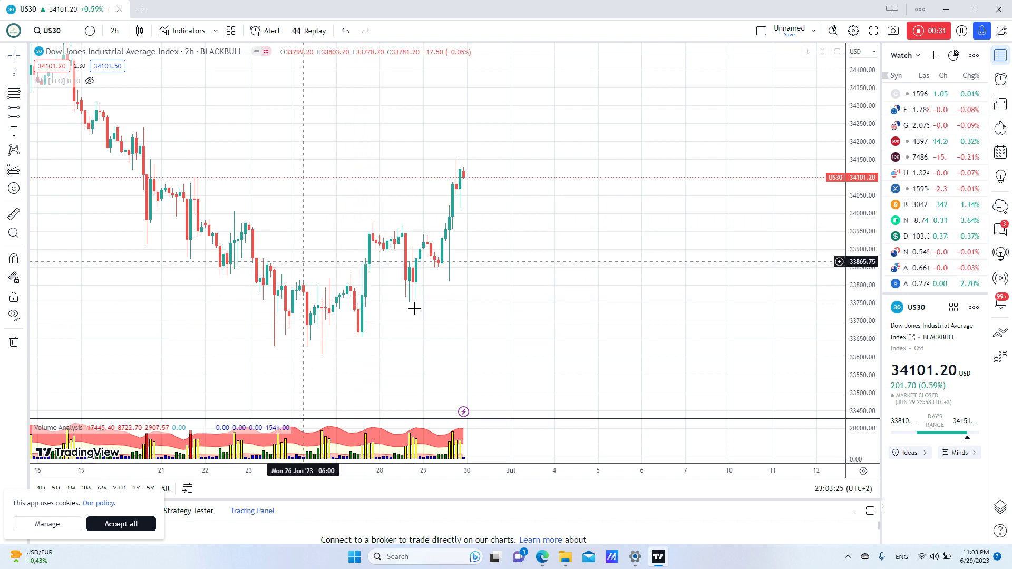
pyautogui.moveTo(351, 309); pyautogui.dragTo(526, 296)
pyautogui.moveTo(351, 296); pyautogui.dragTo(325, 297)
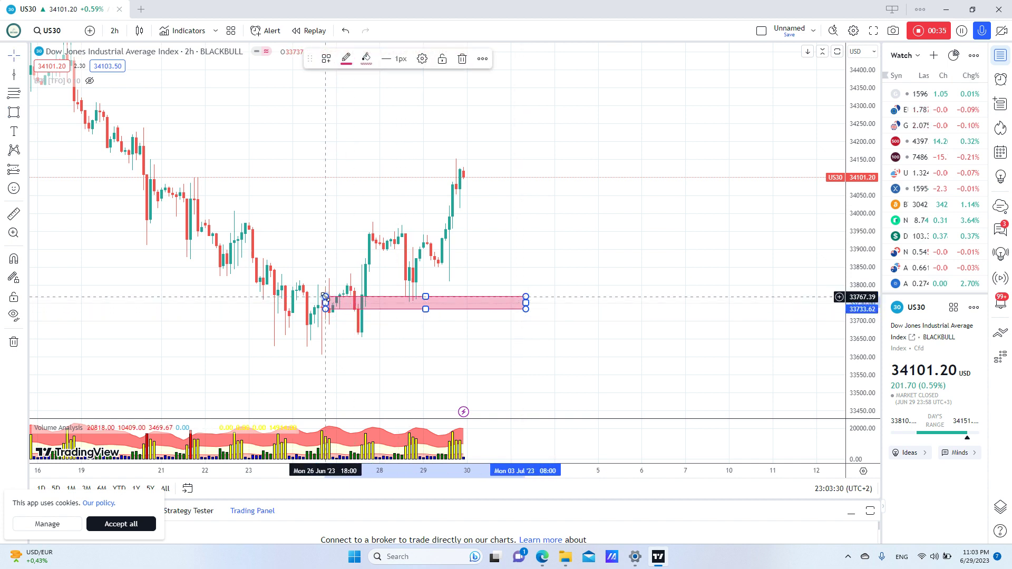
# Toggle the BPR indicator's zones on and off, leaving them hidden
pyautogui.click(89, 81)
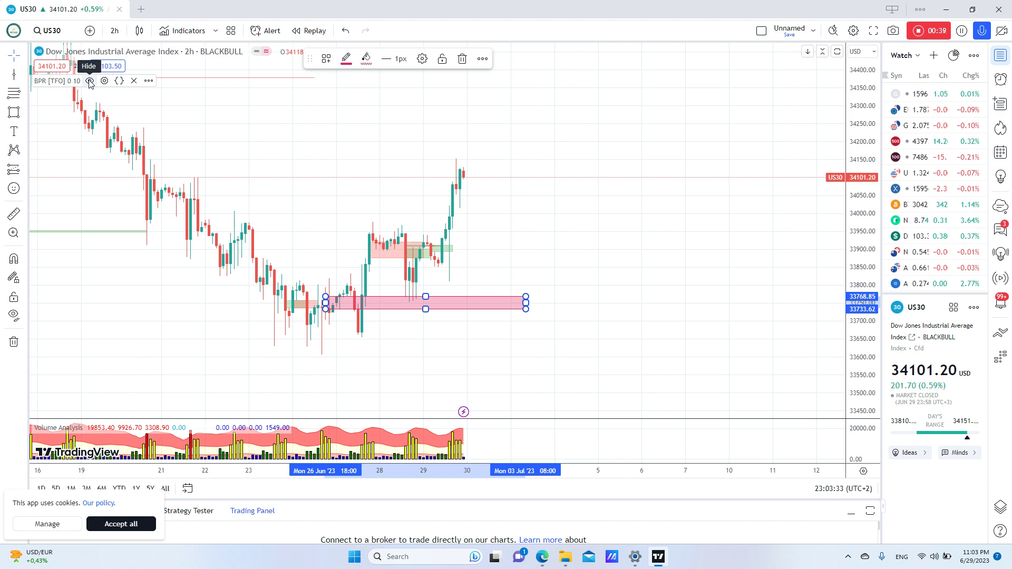
pyautogui.click(89, 81)
pyautogui.click(89, 81)
pyautogui.click(89, 81)
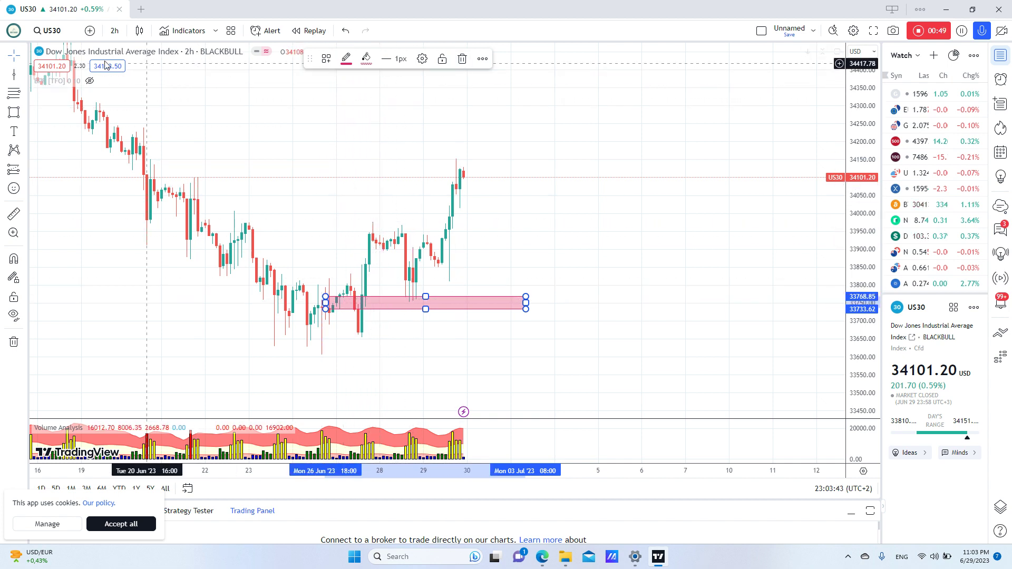
# Check the zone on 1-hour and 15-minute candles, briefly showing the BPR zones each time
pyautogui.click(114, 31)
pyautogui.click(121, 206)
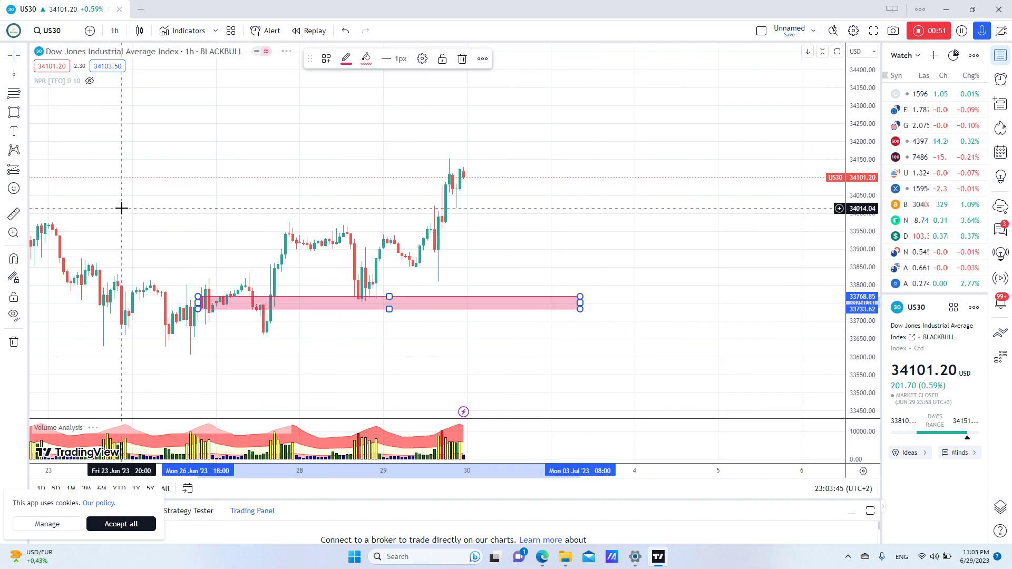
pyautogui.click(89, 82)
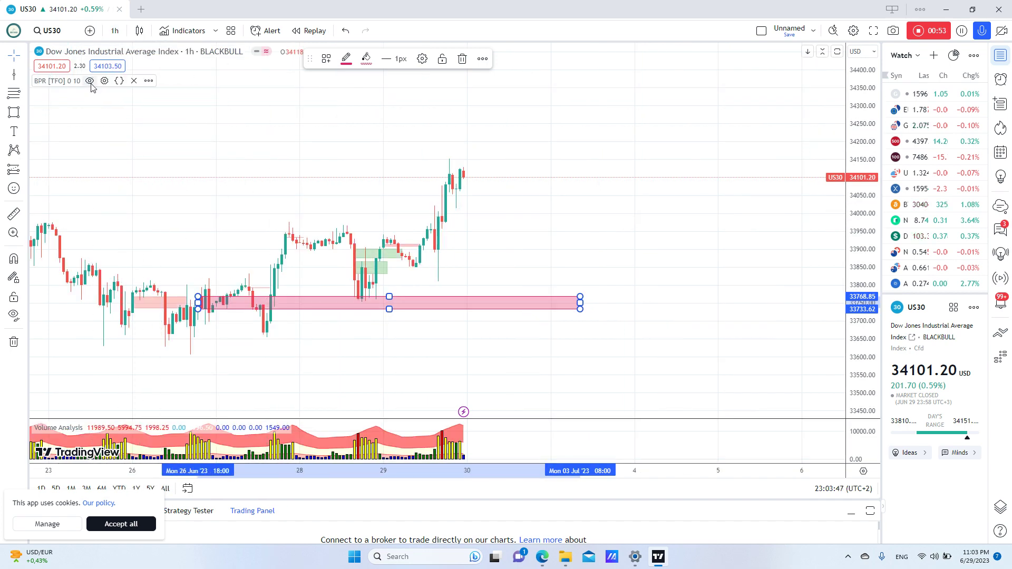
pyautogui.click(90, 81)
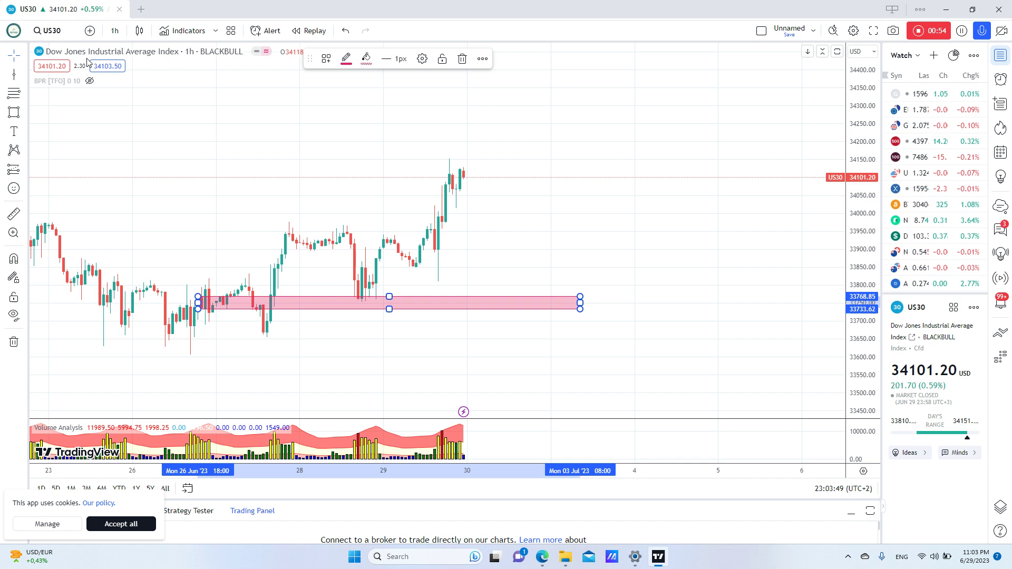
pyautogui.click(113, 32)
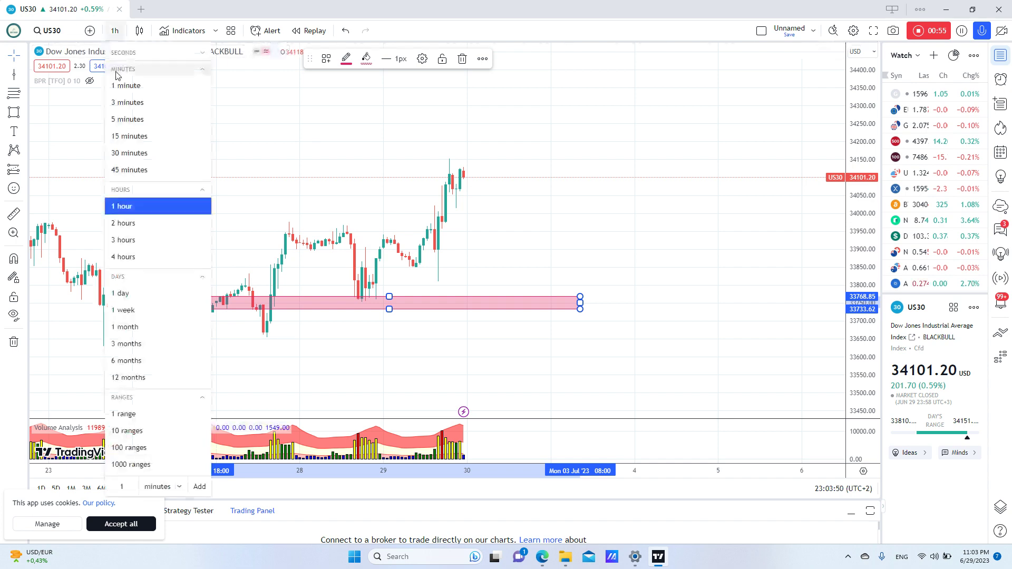
pyautogui.click(132, 137)
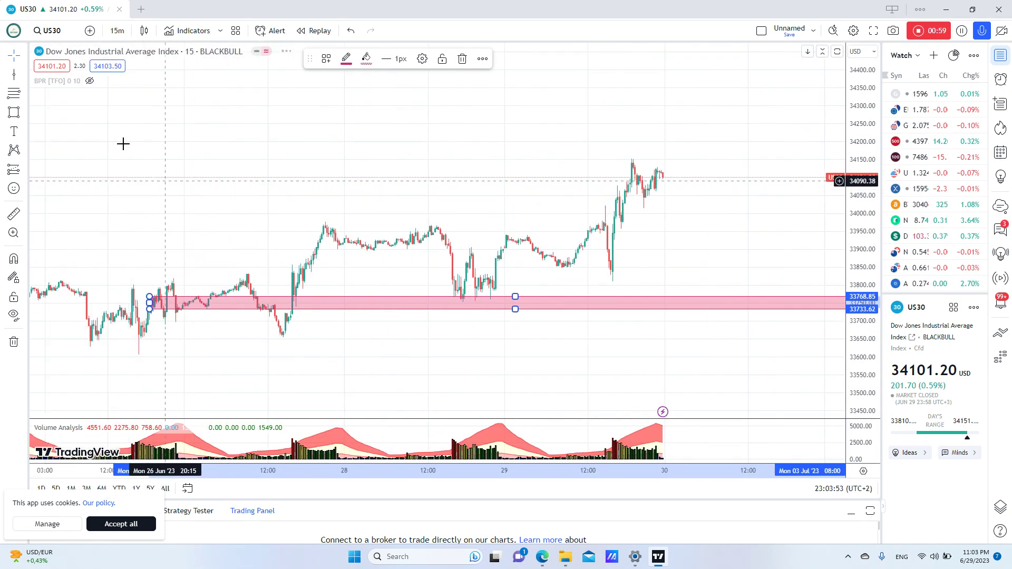
pyautogui.click(91, 82)
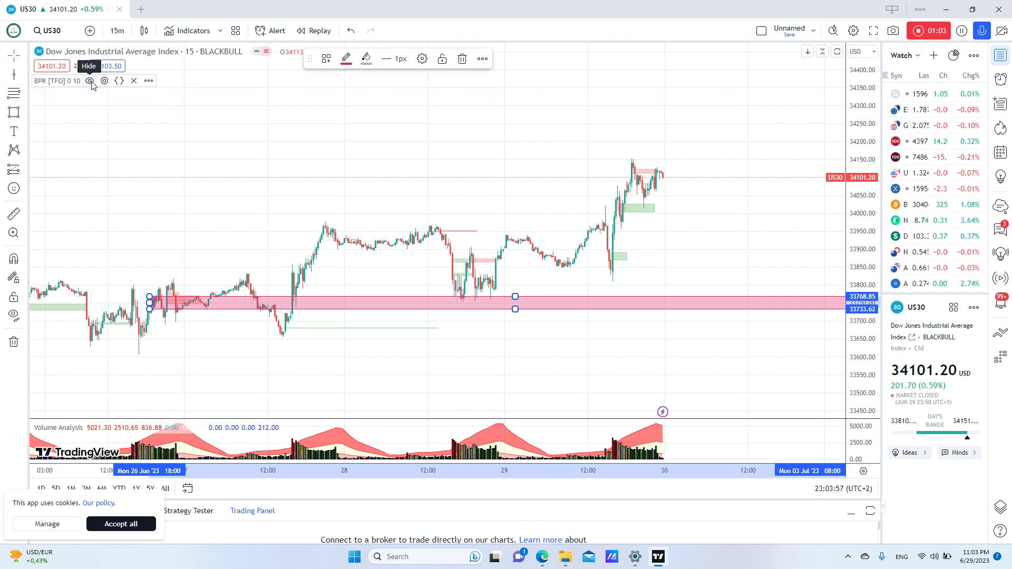
pyautogui.click(91, 82)
# Back on 1-hour candles, drag the zone's bottom down to about 33707
pyautogui.click(118, 36)
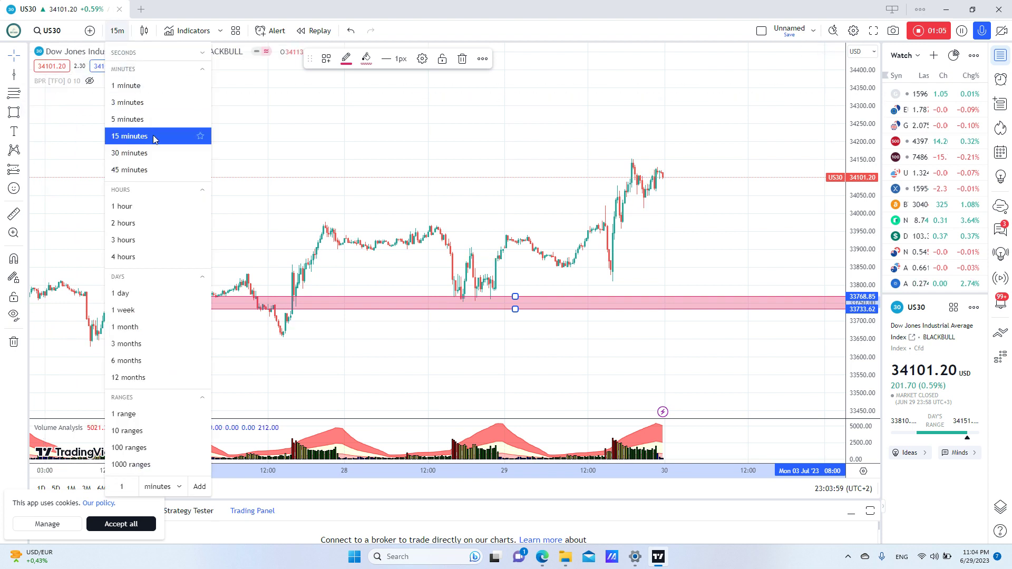
pyautogui.click(129, 207)
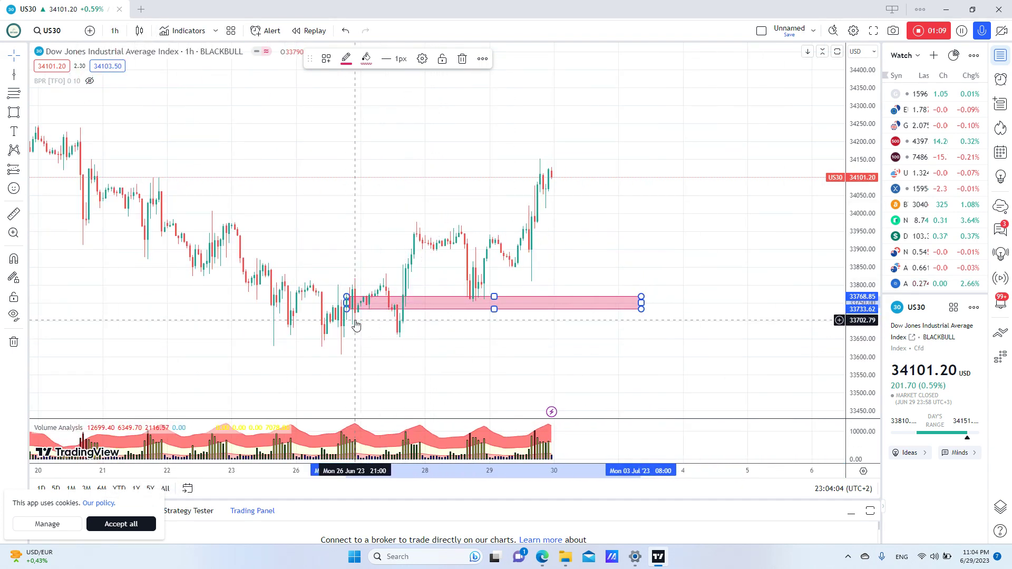
pyautogui.moveTo(347, 309); pyautogui.dragTo(397, 318)
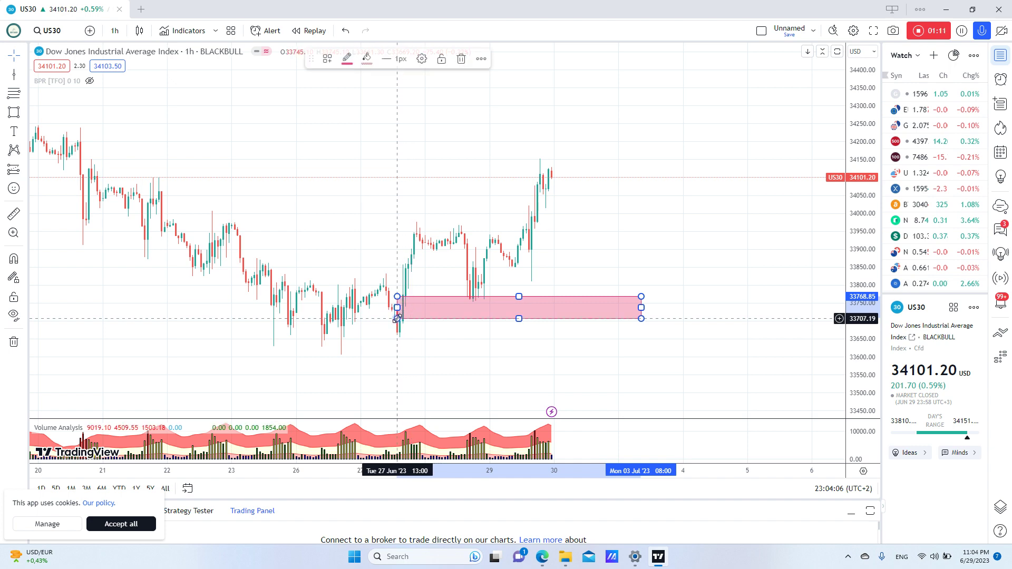
# On 2-hour candles, refit the zone to start at the 27 June low and deselect it
pyautogui.click(115, 31)
pyautogui.click(129, 225)
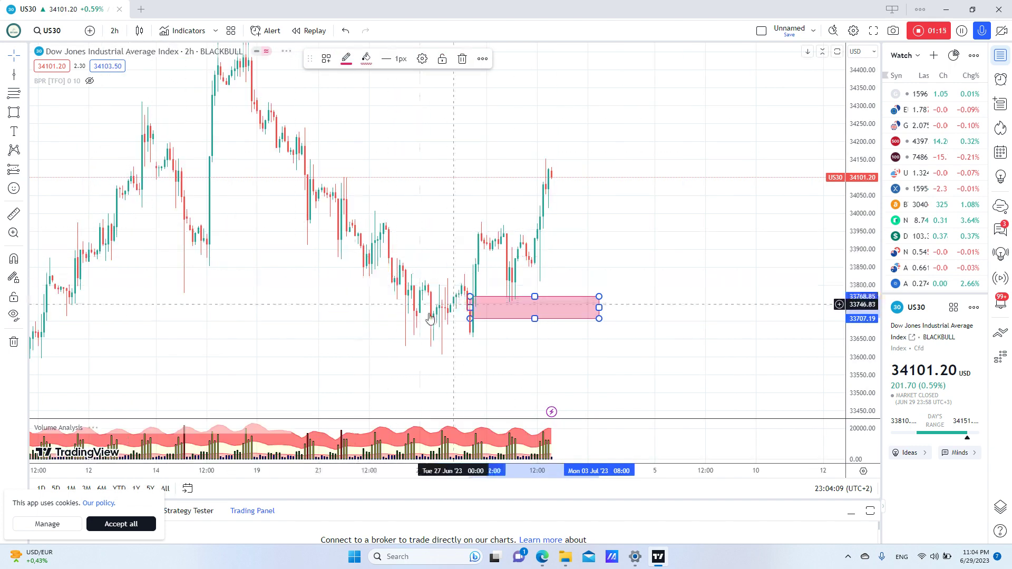
pyautogui.scroll(2, 398, 319)
pyautogui.moveTo(339, 315); pyautogui.dragTo(329, 306)
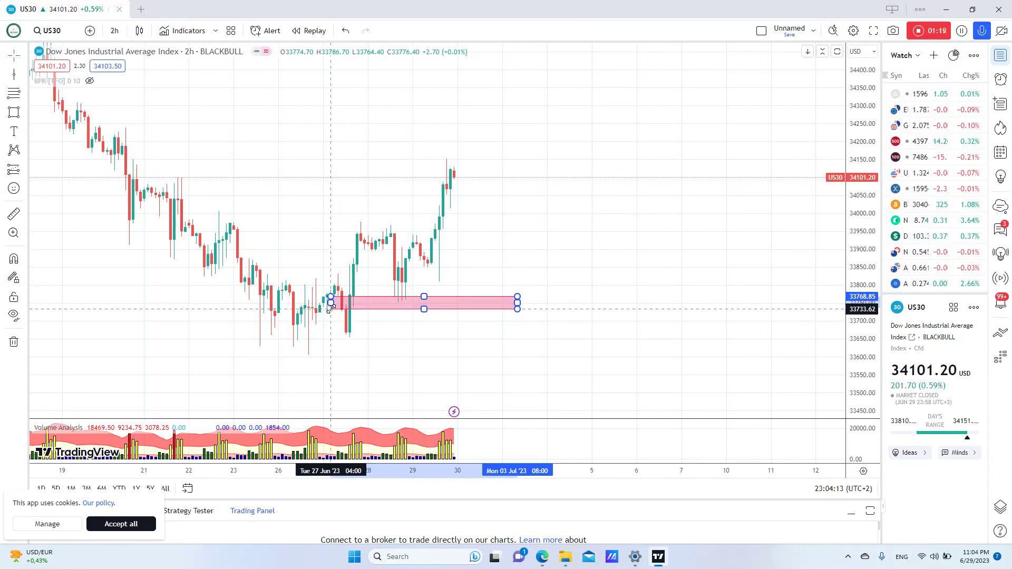
pyautogui.click(383, 331)
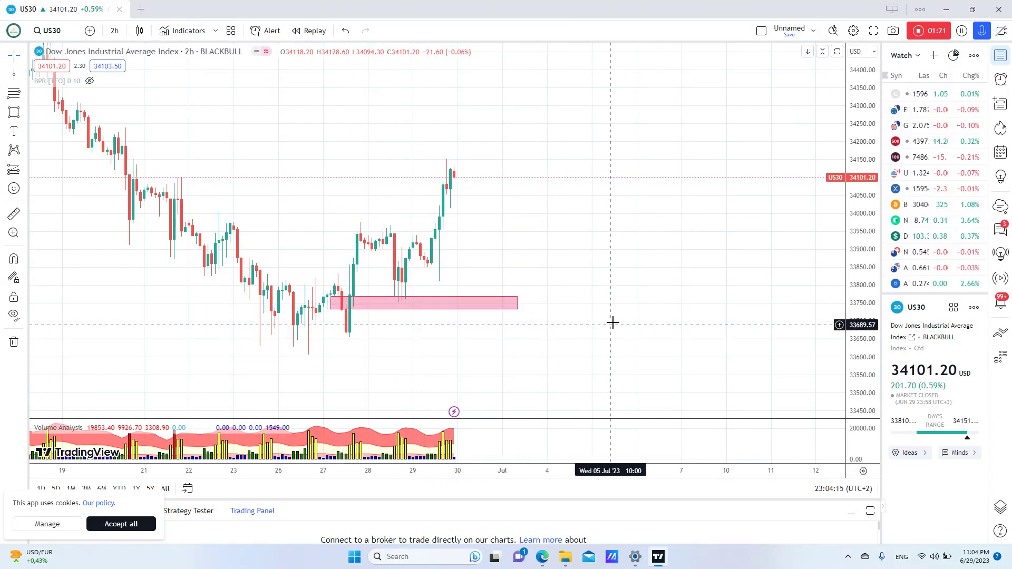
pyautogui.scroll(-2, 645, 326)
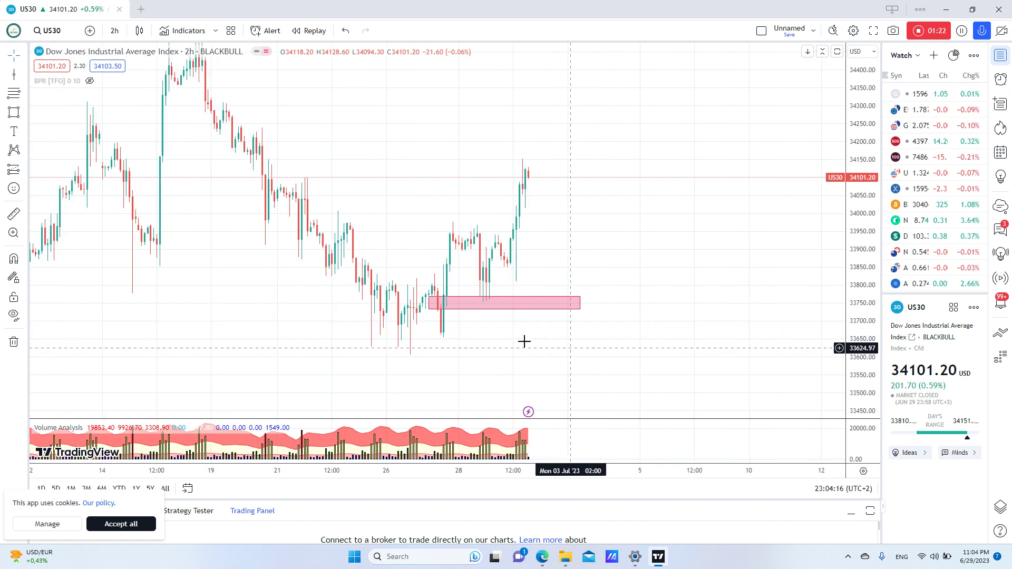
# Draw a Fibonacci retracement from about 33974 down to the 27 June low and extend its levels rightward
pyautogui.click(11, 97)
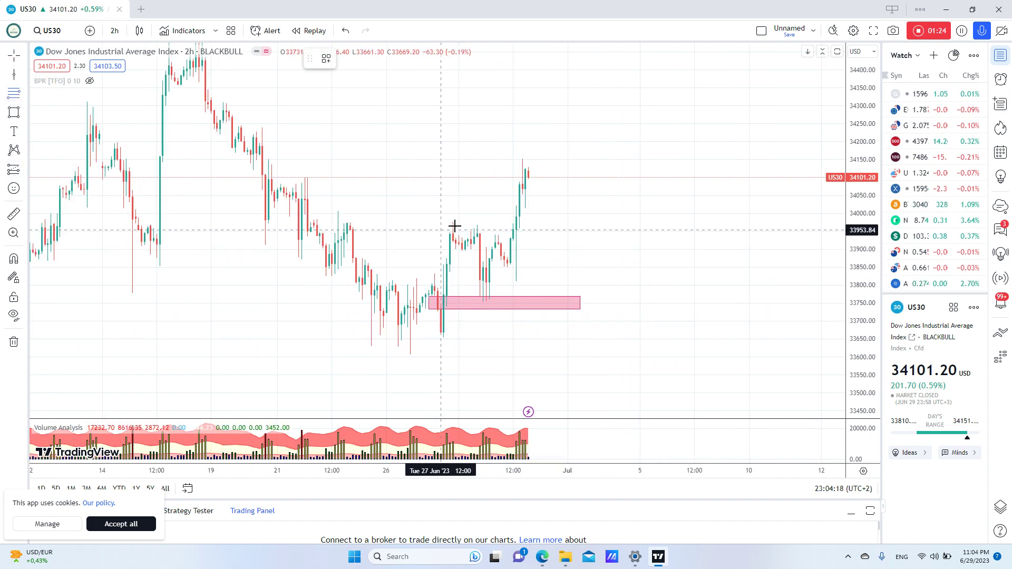
pyautogui.click(554, 227)
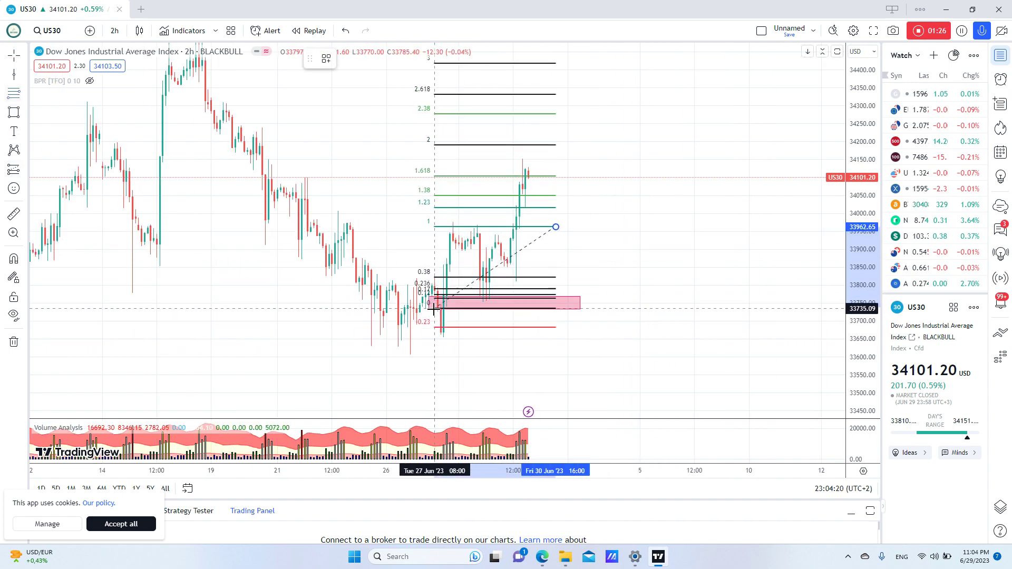
pyautogui.click(428, 337)
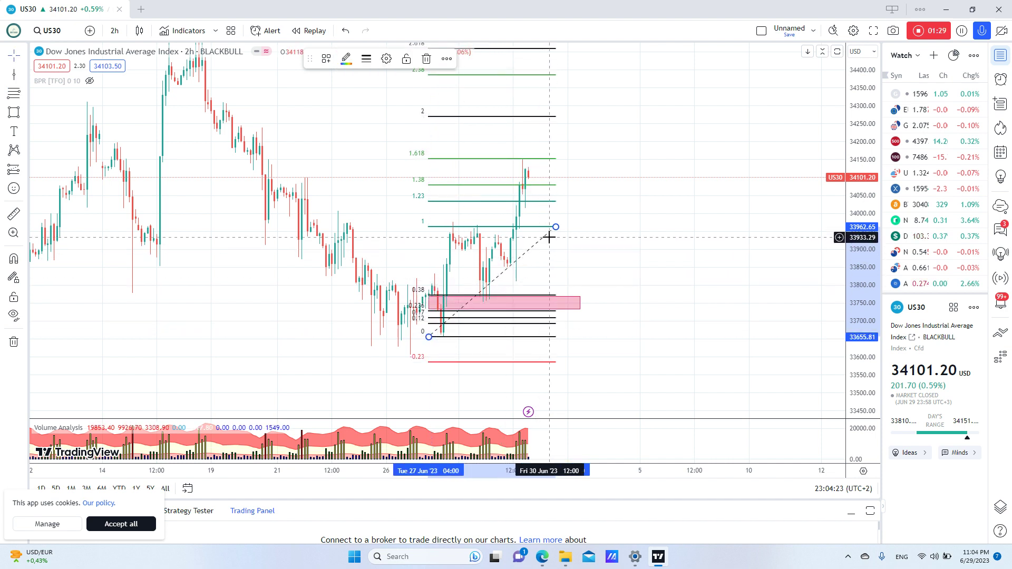
pyautogui.moveTo(556, 227); pyautogui.dragTo(594, 222)
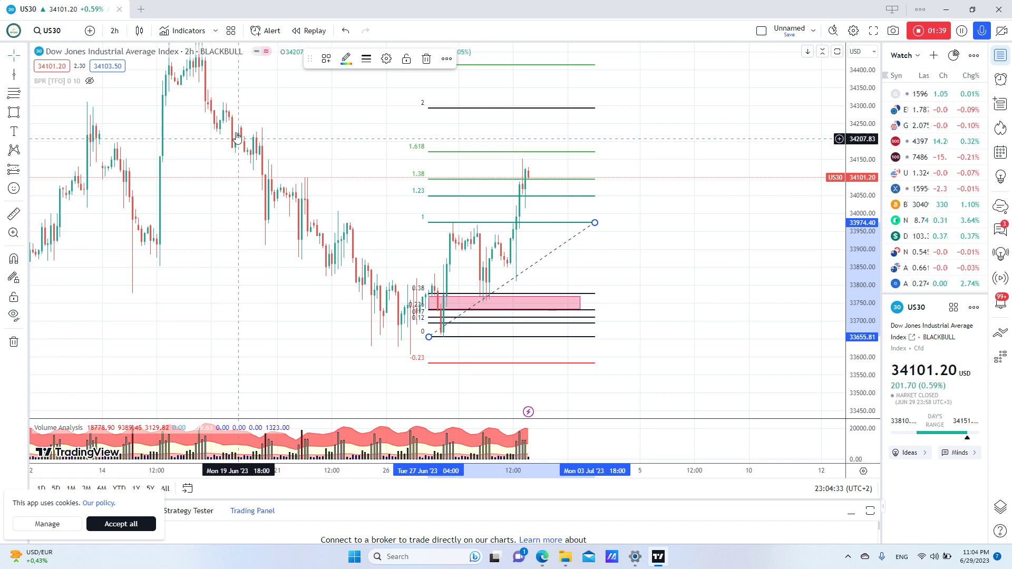
pyautogui.scroll(2, 428, 218)
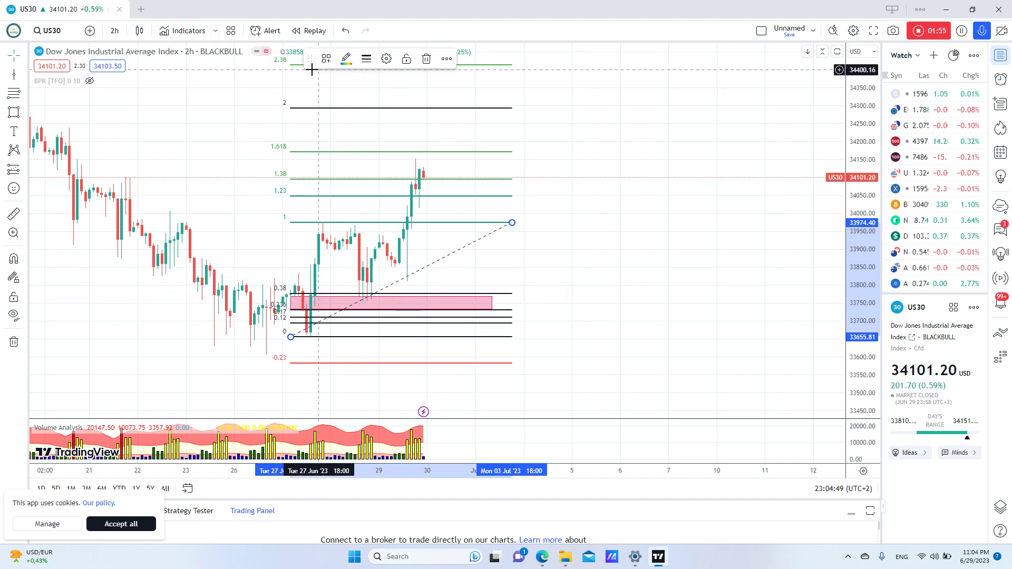
# Switch US30 to 1-minute candles, reset the view, and bring the 28 June lows into view
pyautogui.click(114, 31)
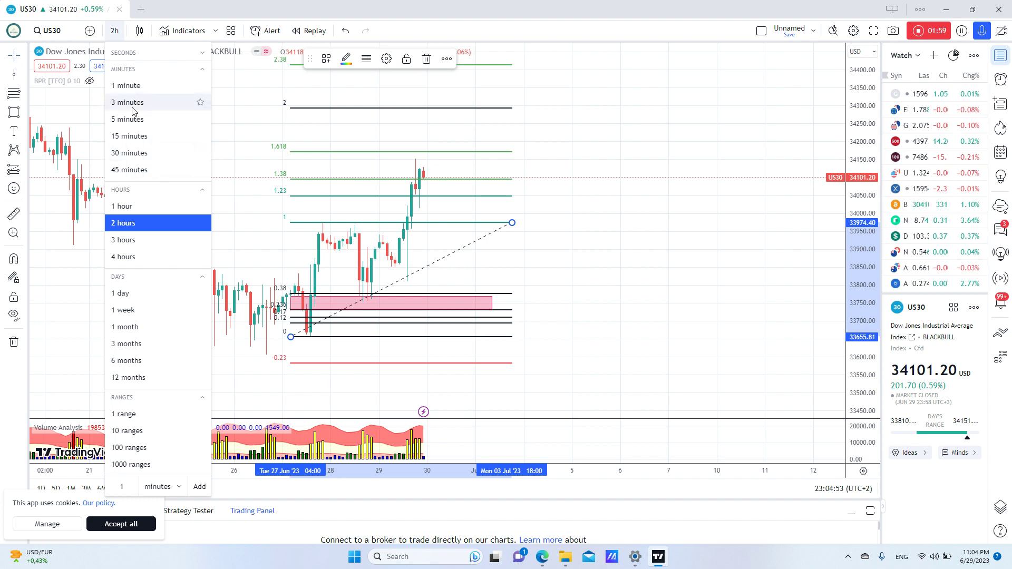
pyautogui.click(131, 86)
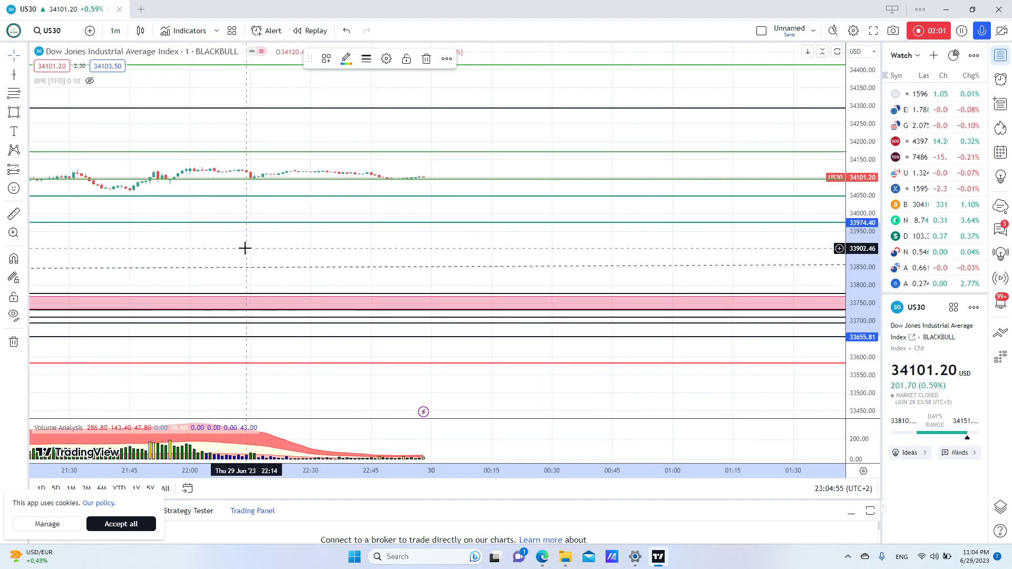
pyautogui.rightClick(245, 248)
pyautogui.click(283, 258)
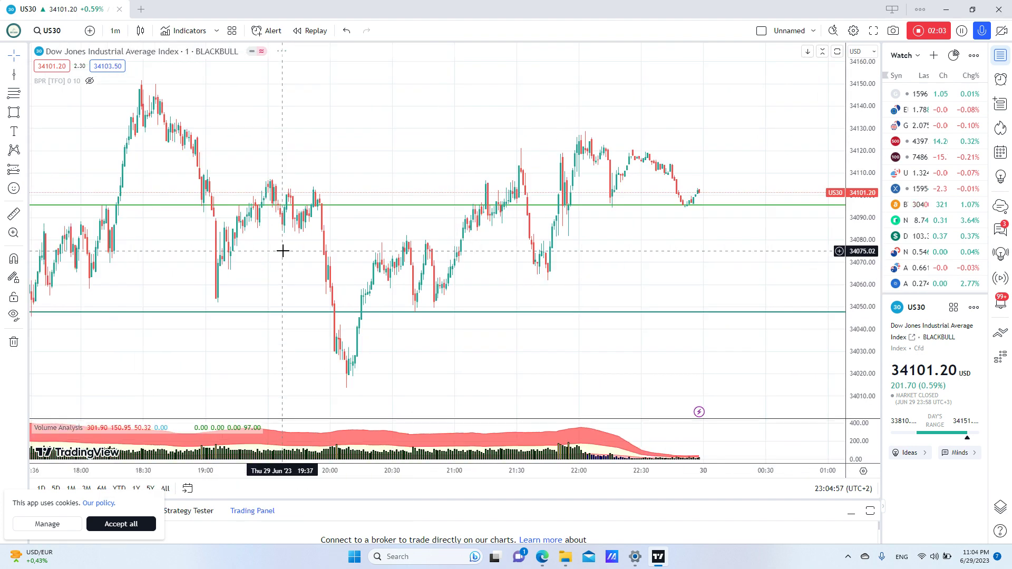
pyautogui.scroll(-8, 294, 255)
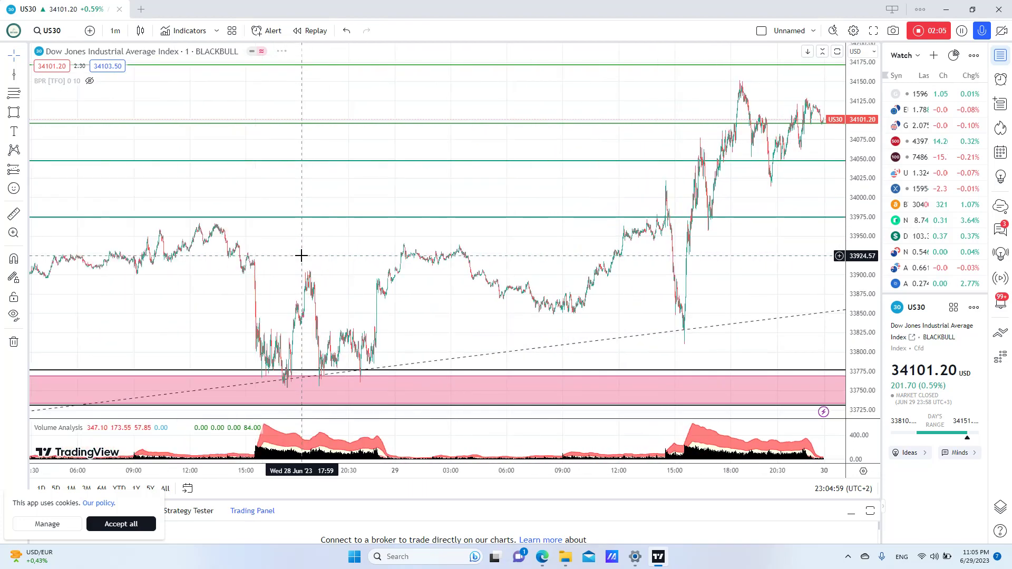
pyautogui.scroll(3, 302, 255)
pyautogui.moveTo(303, 256); pyautogui.dragTo(446, 302)
pyautogui.scroll(5, 448, 290)
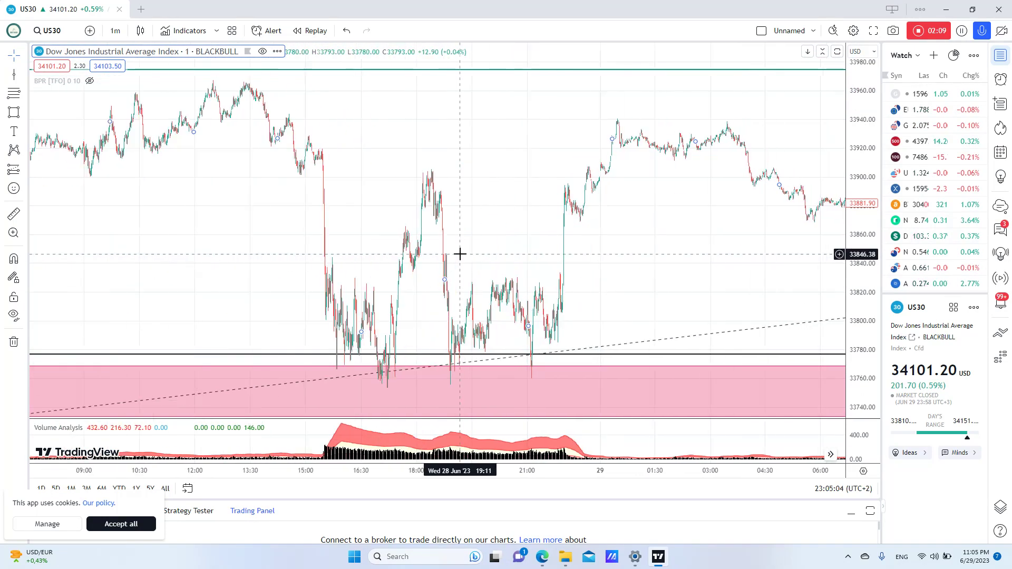
pyautogui.scroll(3, 456, 268)
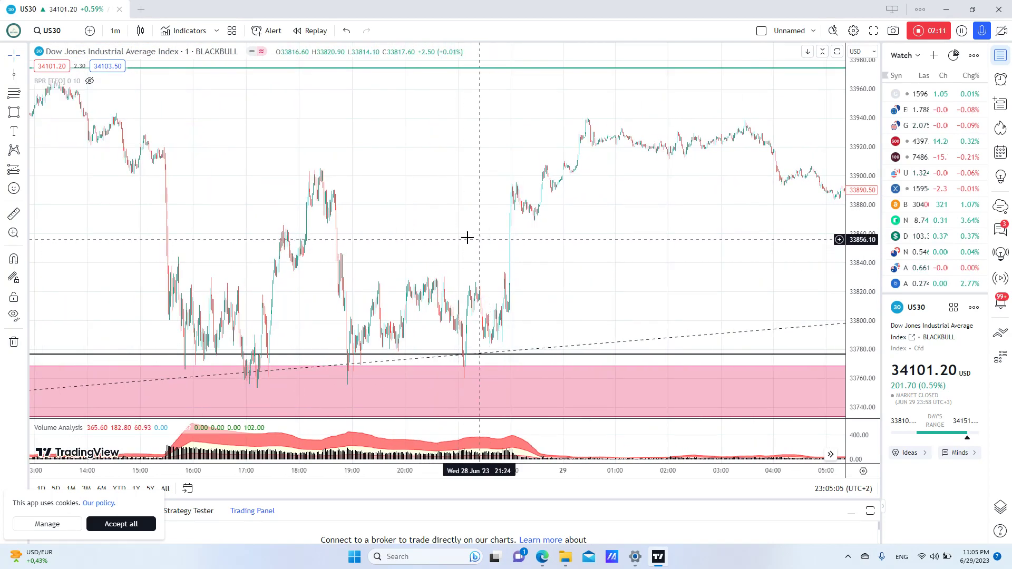
# Draw a pink rectangle over the 28 June consolidation range
pyautogui.click(13, 113)
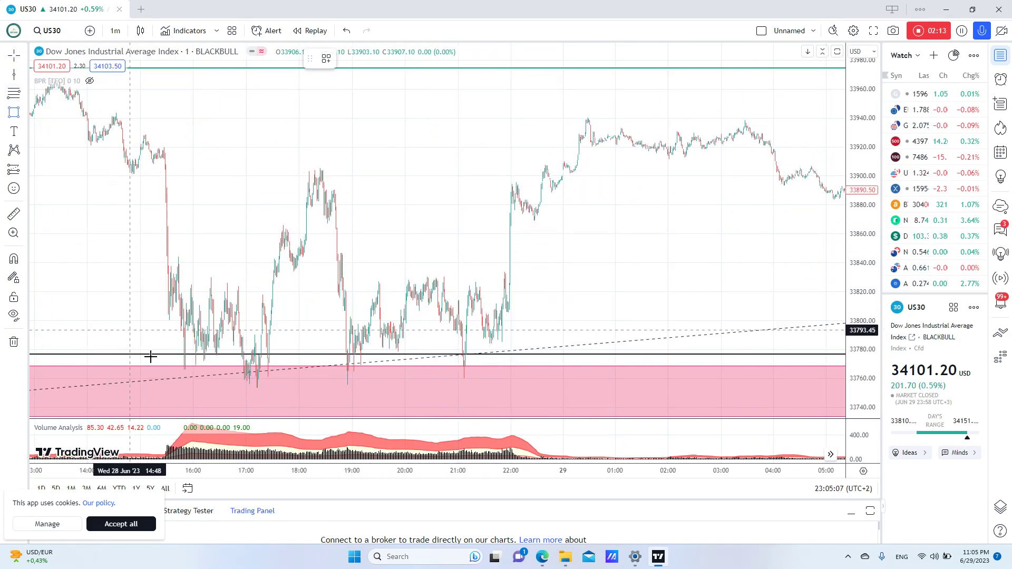
pyautogui.click(163, 368)
pyautogui.click(657, 279)
pyautogui.moveTo(658, 279); pyautogui.dragTo(668, 274)
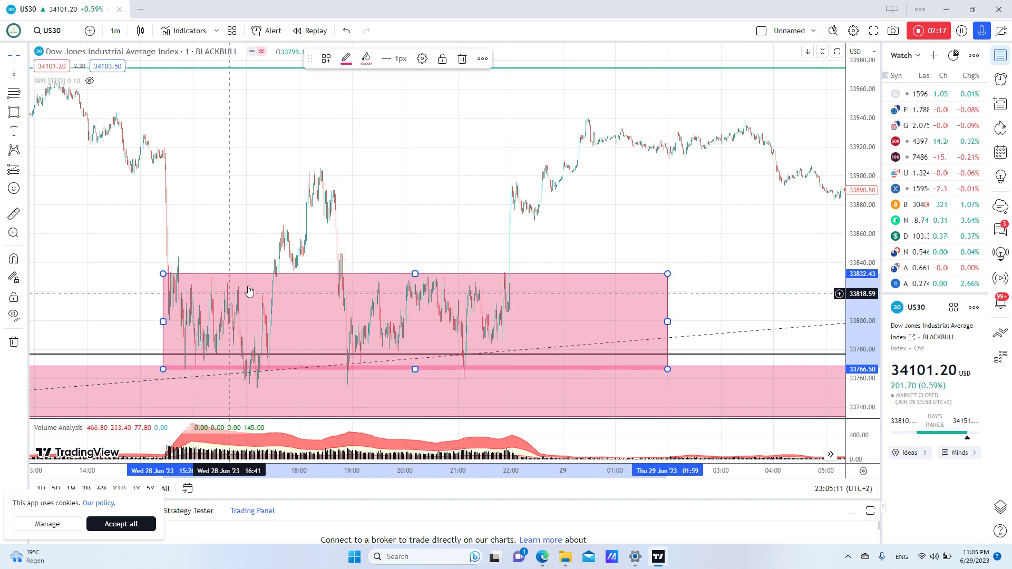
# Pan and zoom the 1-minute chart to frame the new zone
pyautogui.moveTo(411, 197); pyautogui.dragTo(481, 201)
pyautogui.scroll(3, 395, 198)
pyautogui.moveTo(396, 199); pyautogui.dragTo(504, 202)
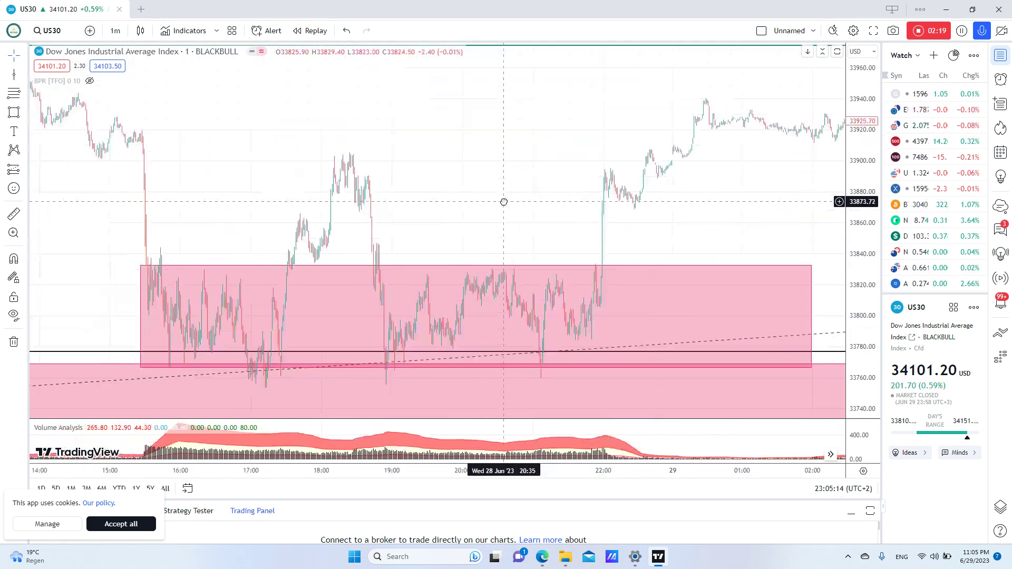
pyautogui.moveTo(414, 203); pyautogui.dragTo(466, 201)
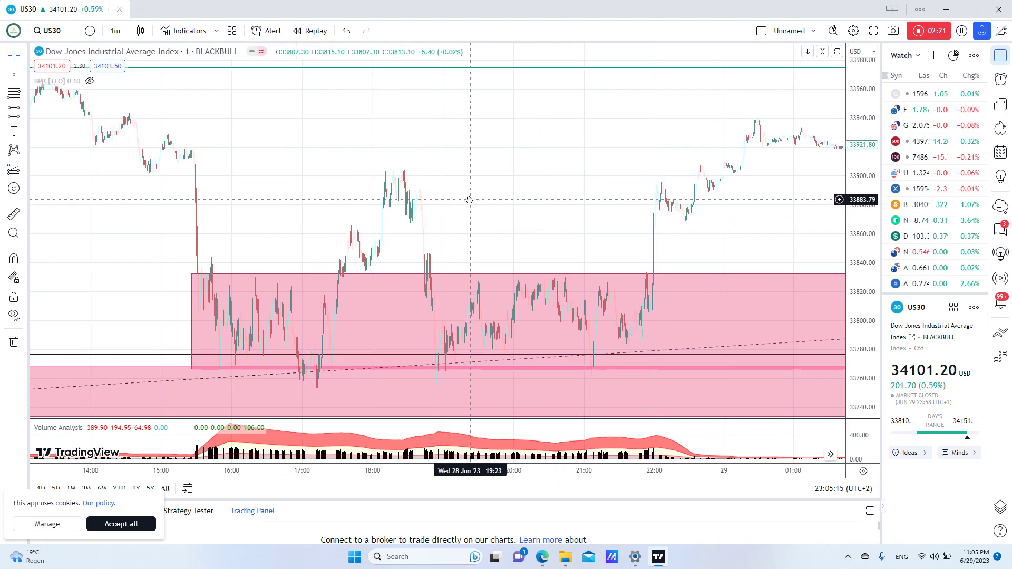
pyautogui.scroll(2, 190, 320)
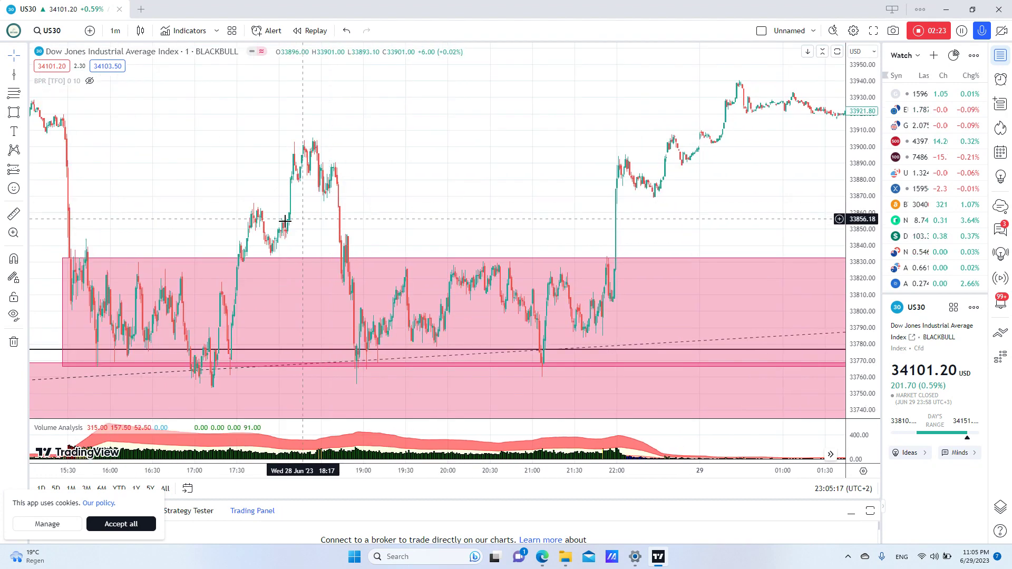
pyautogui.moveTo(206, 196); pyautogui.dragTo(501, 197)
pyautogui.scroll(2, 255, 262)
pyautogui.scroll(1, 210, 279)
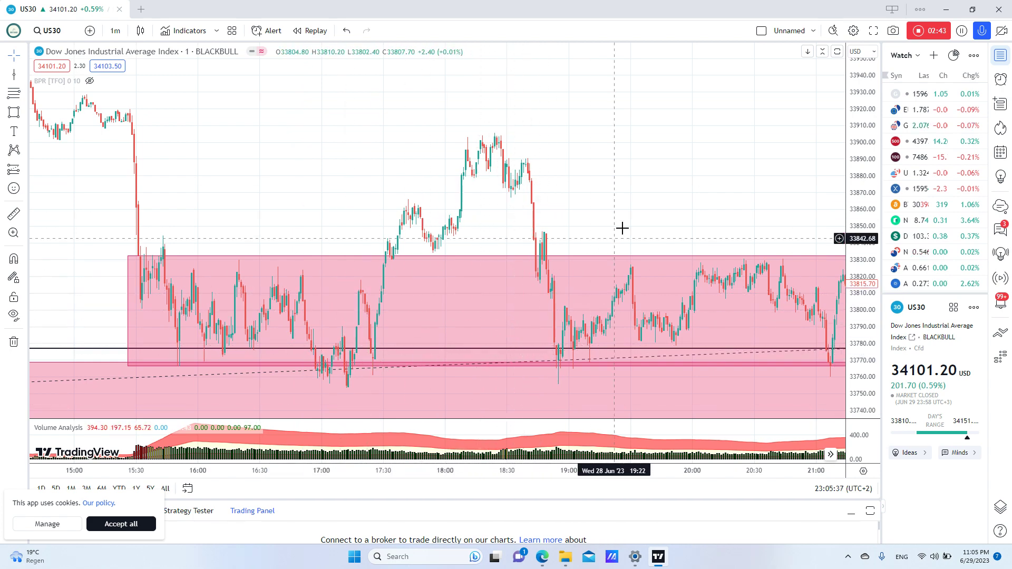
pyautogui.scroll(-5, 514, 179)
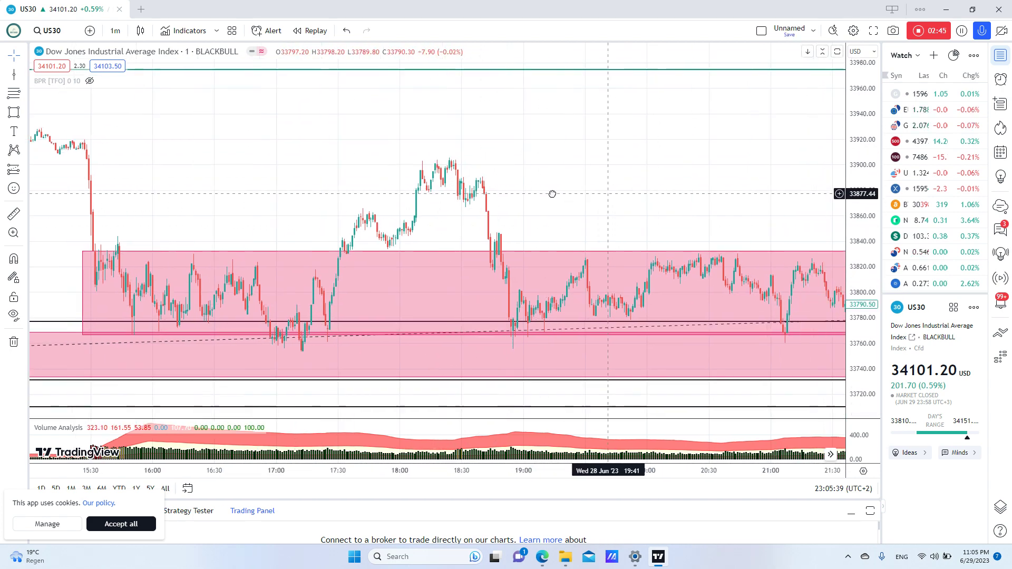
# Lower the new pink zone's top edge to 33826.61, then pan to show later candles into 29 June
pyautogui.click(308, 278)
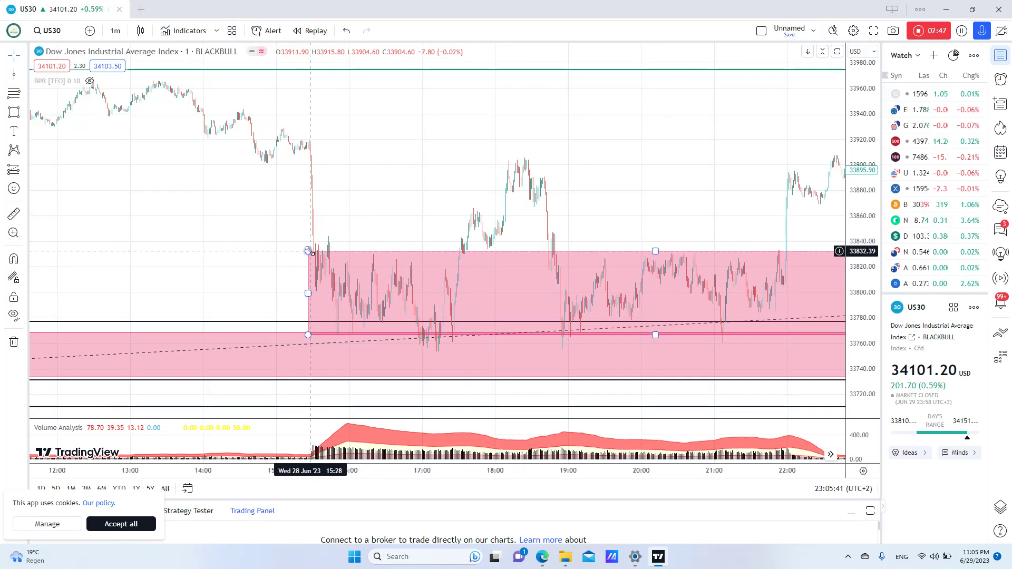
pyautogui.moveTo(307, 251); pyautogui.dragTo(306, 259)
pyautogui.scroll(3, 547, 220)
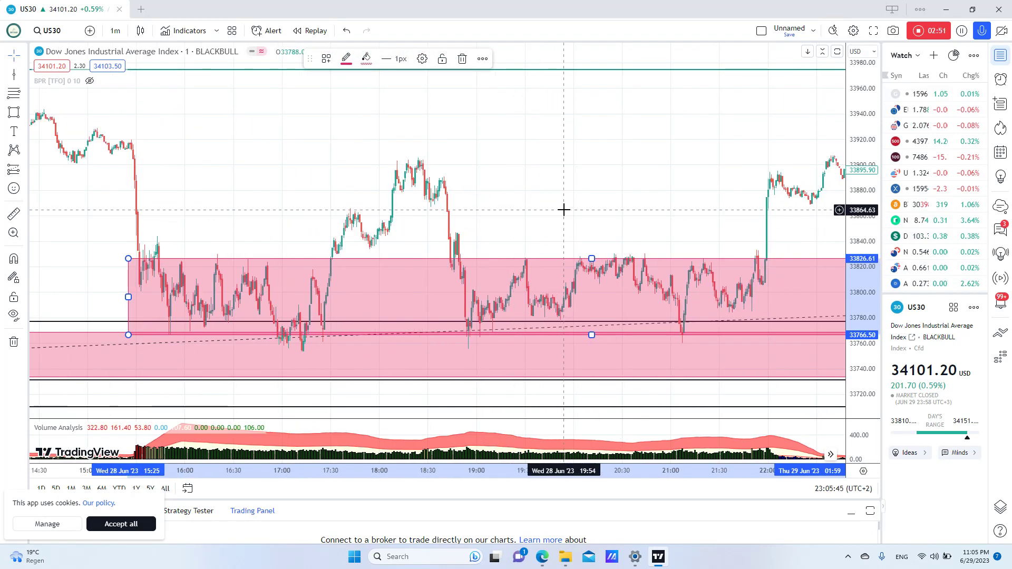
pyautogui.moveTo(563, 208); pyautogui.dragTo(510, 208)
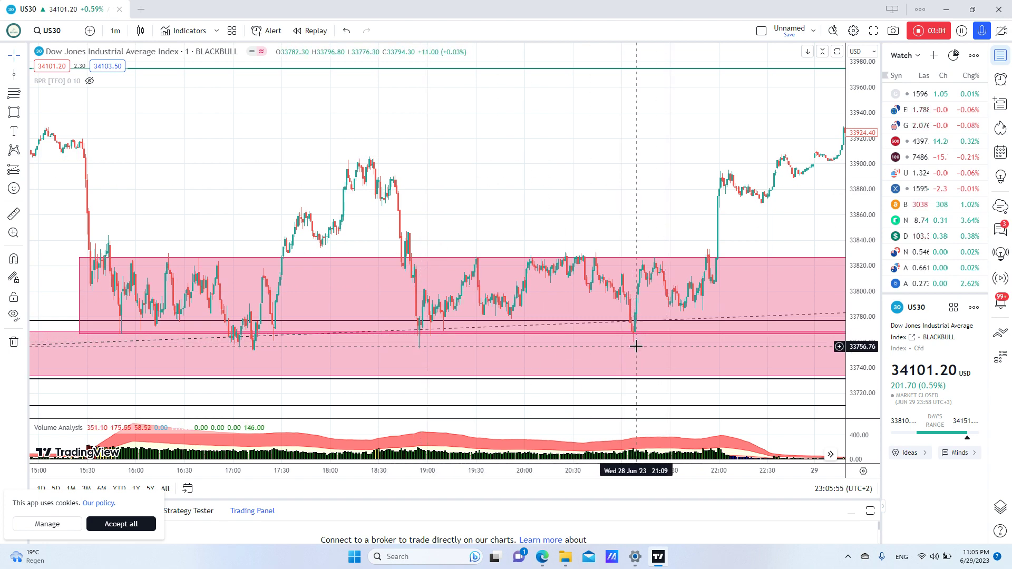
pyautogui.moveTo(617, 207); pyautogui.dragTo(495, 219)
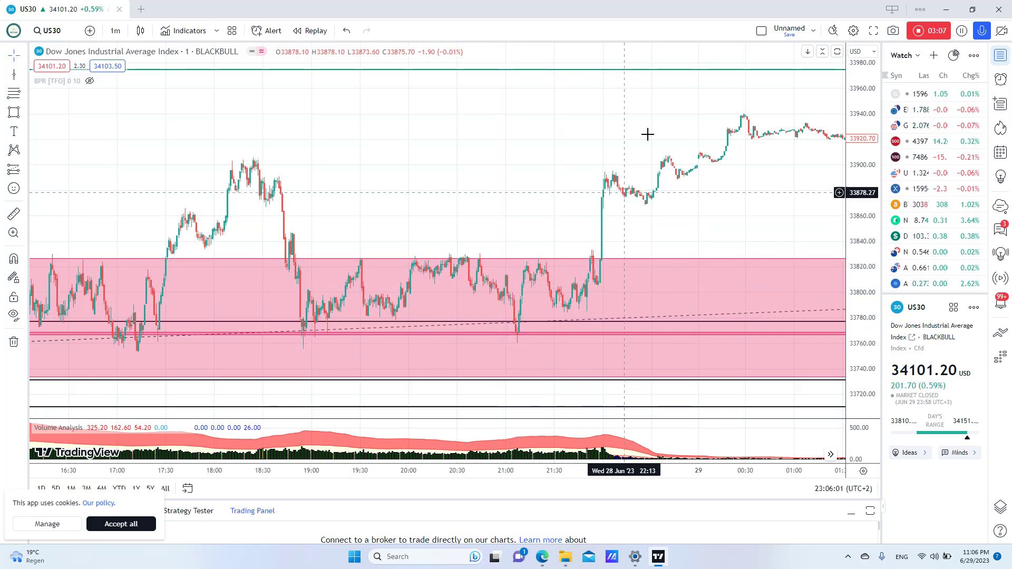
# Switch US30 to 1-hour candles and reset the chart view to the latest bars
pyautogui.click(115, 31)
pyautogui.click(129, 206)
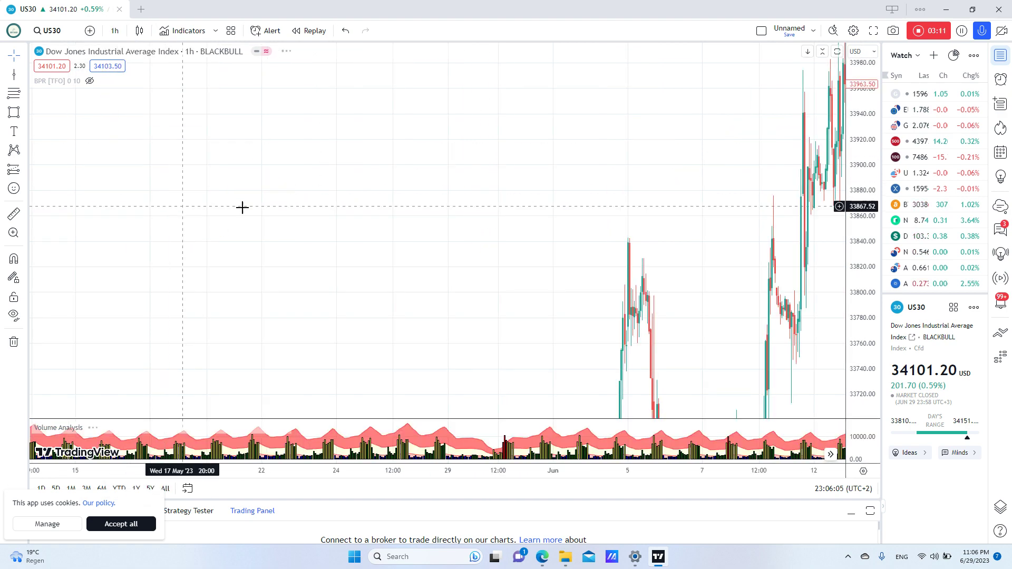
pyautogui.rightClick(474, 281)
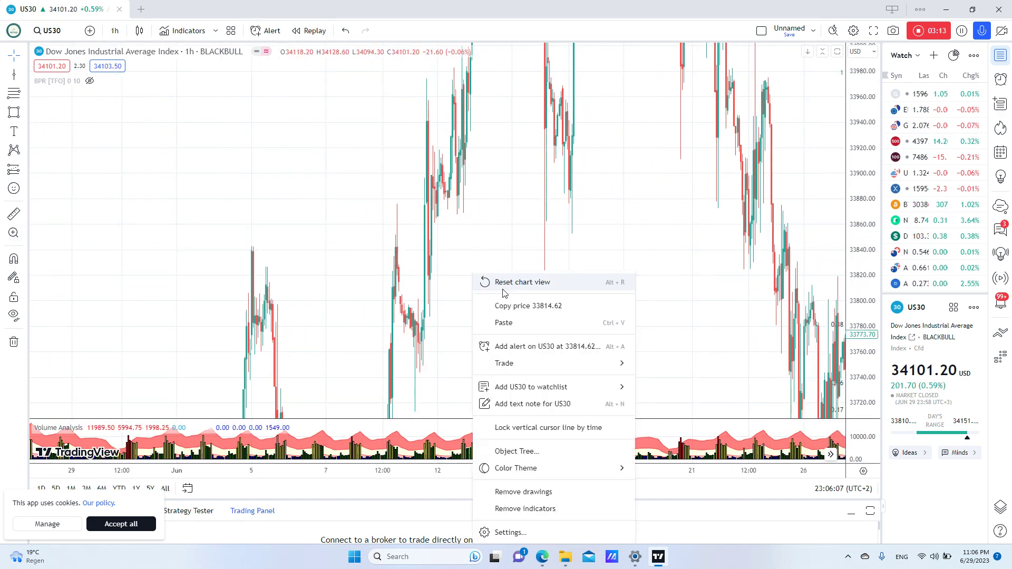
pyautogui.click(520, 284)
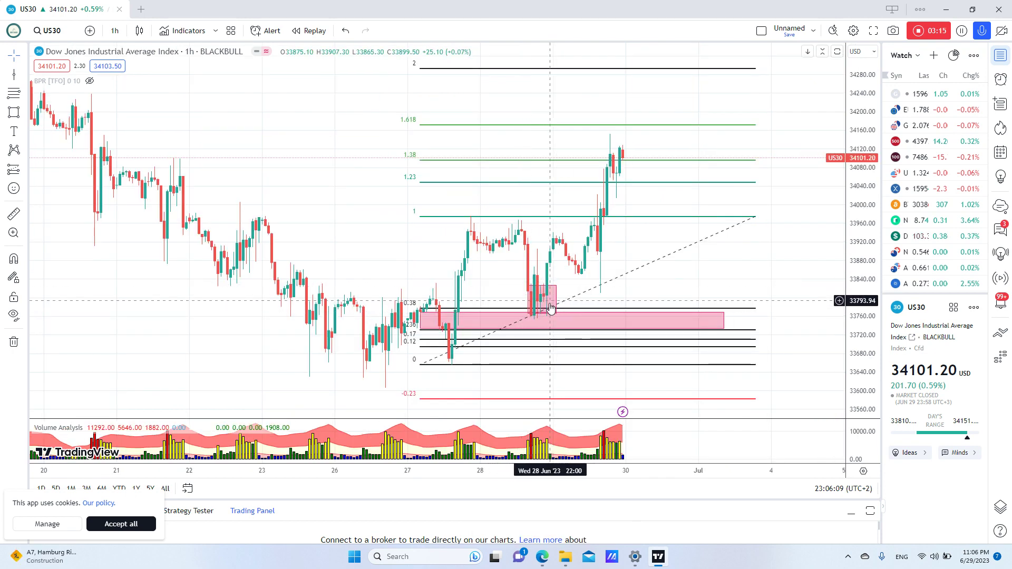
# Widen the small pink rectangle to the right and deselect it
pyautogui.moveTo(556, 300); pyautogui.dragTo(605, 298)
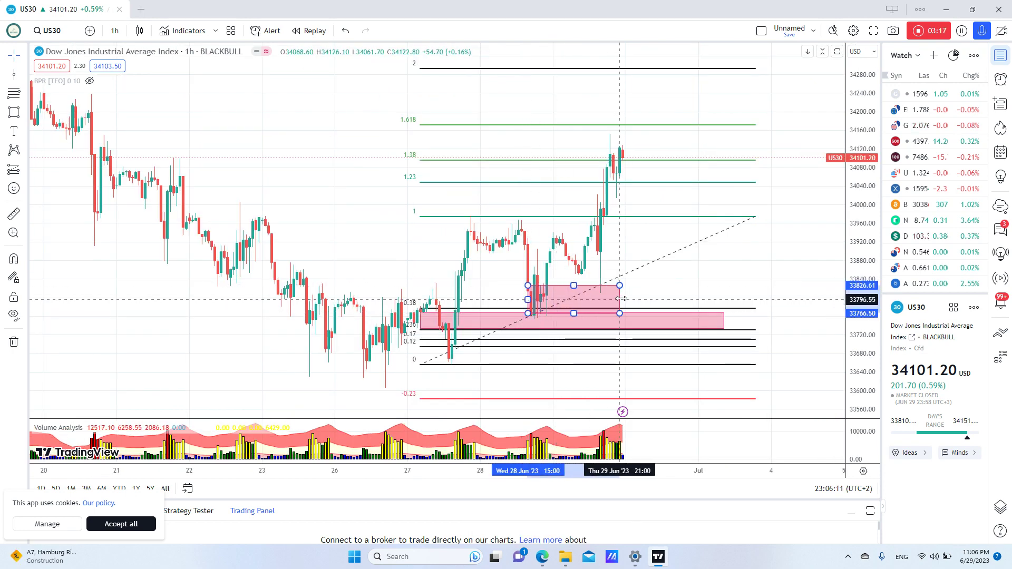
pyautogui.press('Escape')
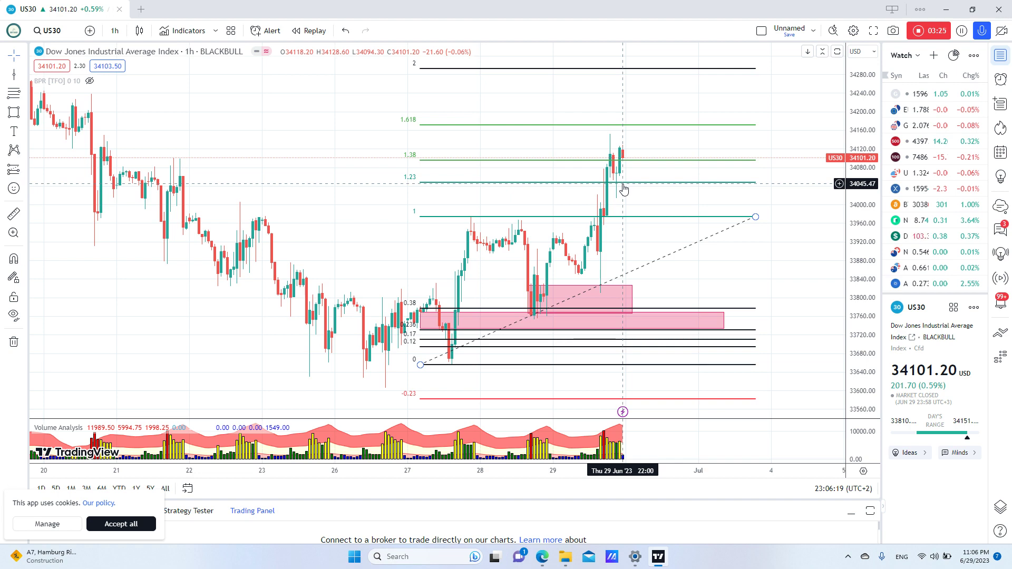
pyautogui.scroll(-1, 542, 254)
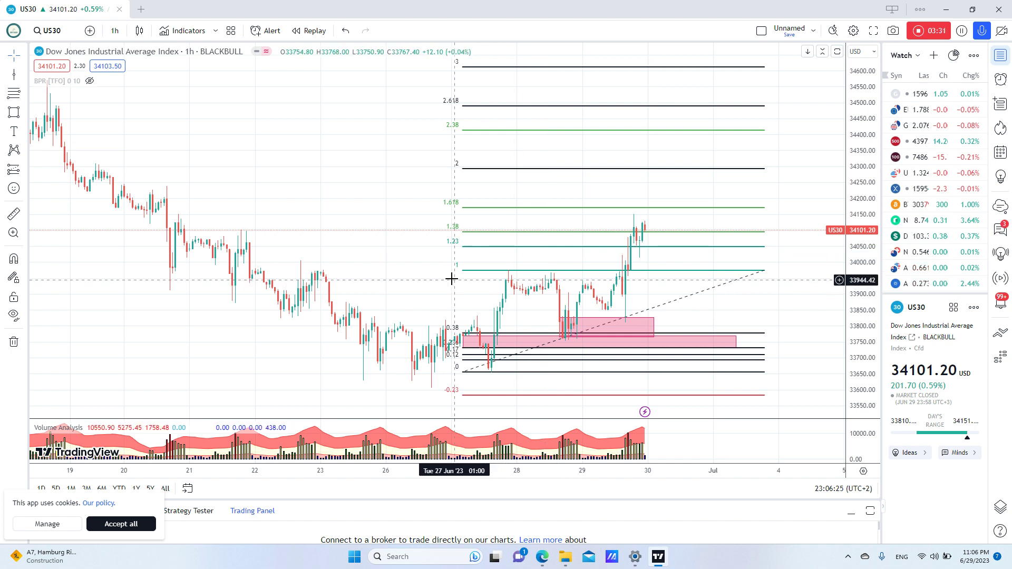
# Reset the chart view and remove all existing drawings from the chart
pyautogui.rightClick(332, 201)
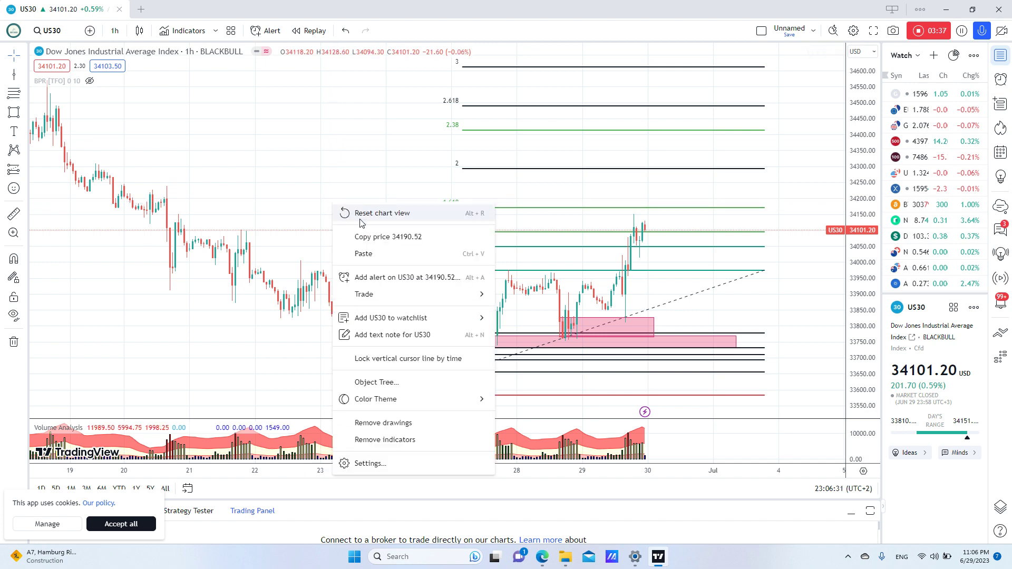
pyautogui.click(362, 221)
pyautogui.rightClick(335, 222)
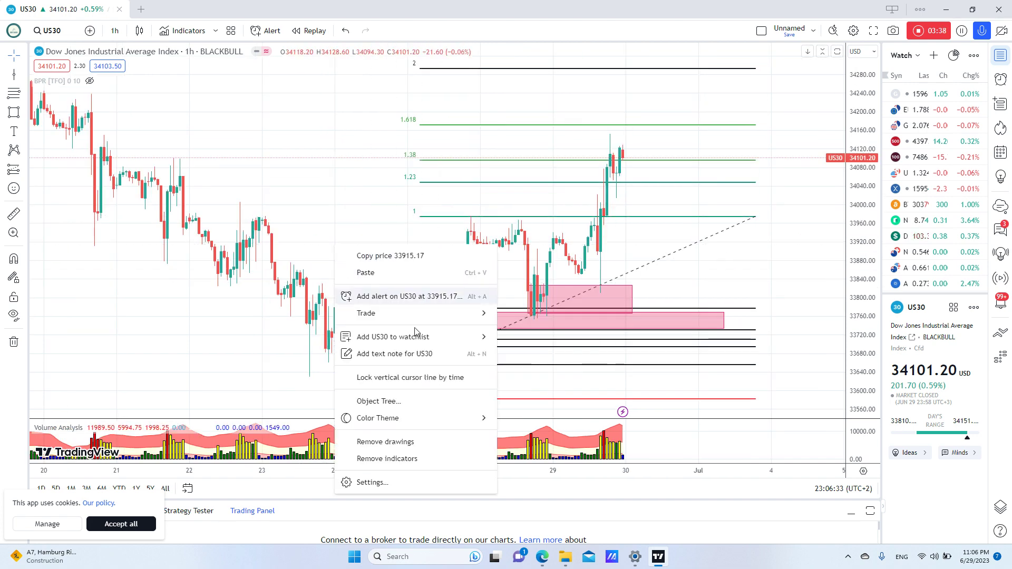
pyautogui.click(416, 441)
# Draw a new pink rectangle marking about 34147–34220 above the latest hourly candles
pyautogui.click(14, 112)
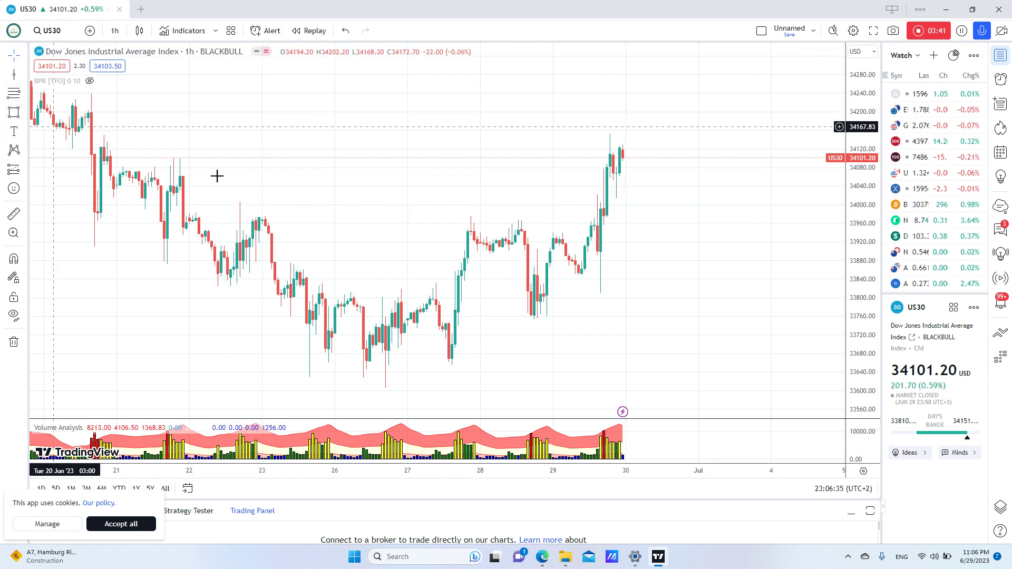
pyautogui.moveTo(467, 258)
pyautogui.mouseDown()
pyautogui.moveTo(471, 219)
pyautogui.moveTo(581, 220)
pyautogui.mouseUp()
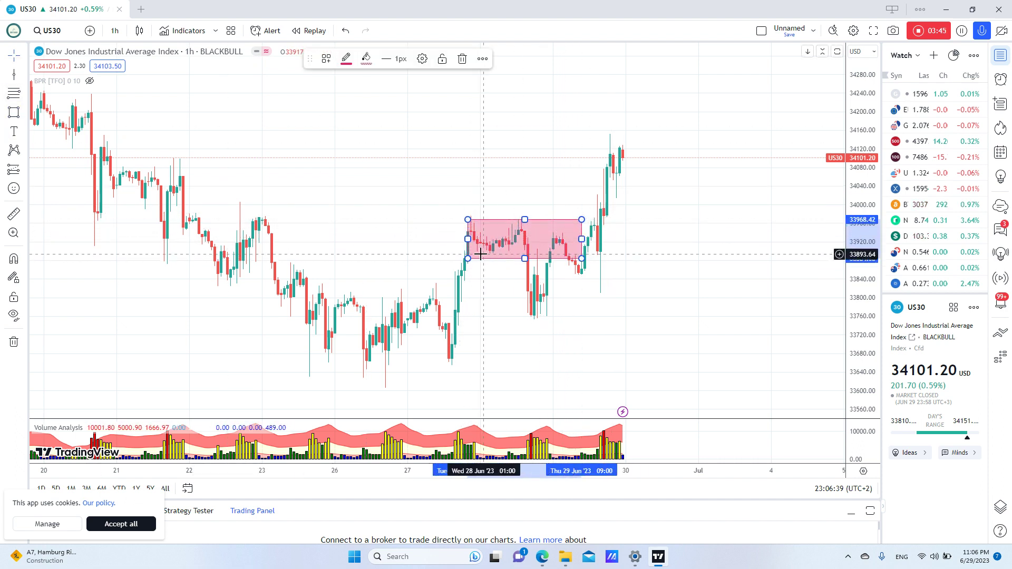
pyautogui.moveTo(469, 258); pyautogui.dragTo(467, 254)
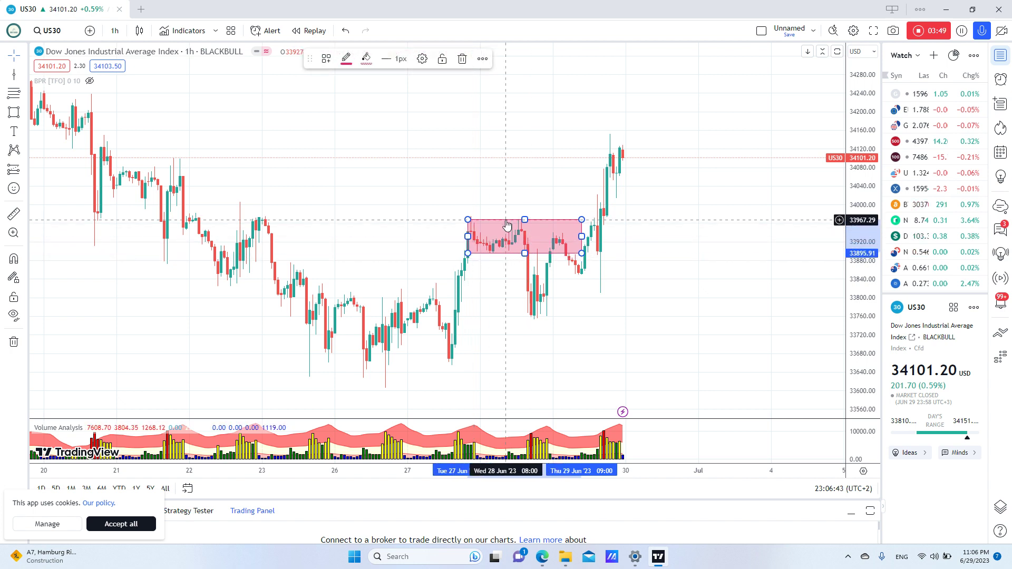
pyautogui.moveTo(506, 225); pyautogui.dragTo(499, 102)
pyautogui.scroll(-2, 559, 175)
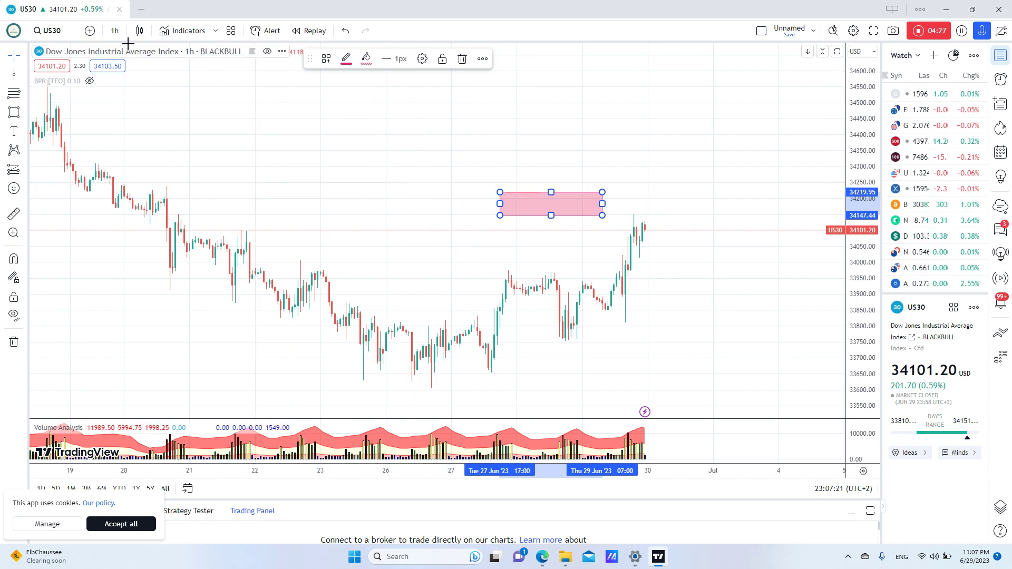
# Switch the chart to NAS100 BLACKBULL by searching 'NAS'
pyautogui.click(73, 37)
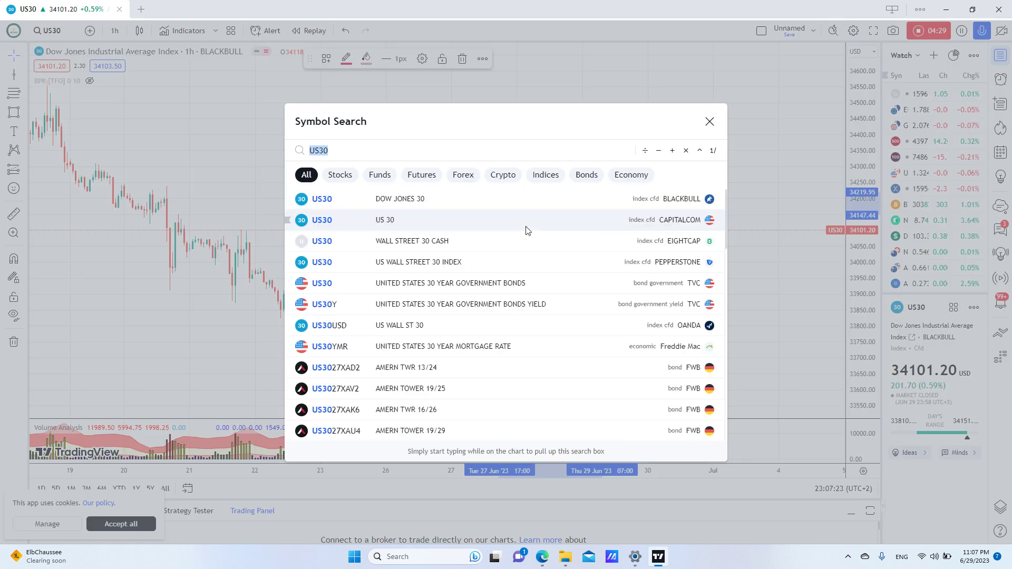
pyautogui.write('NAS')
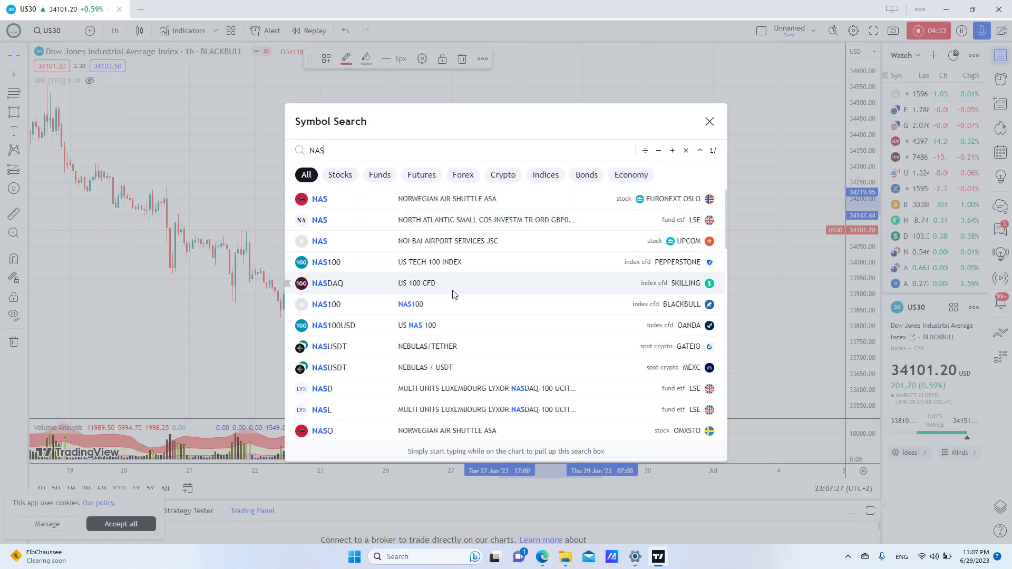
pyautogui.click(452, 306)
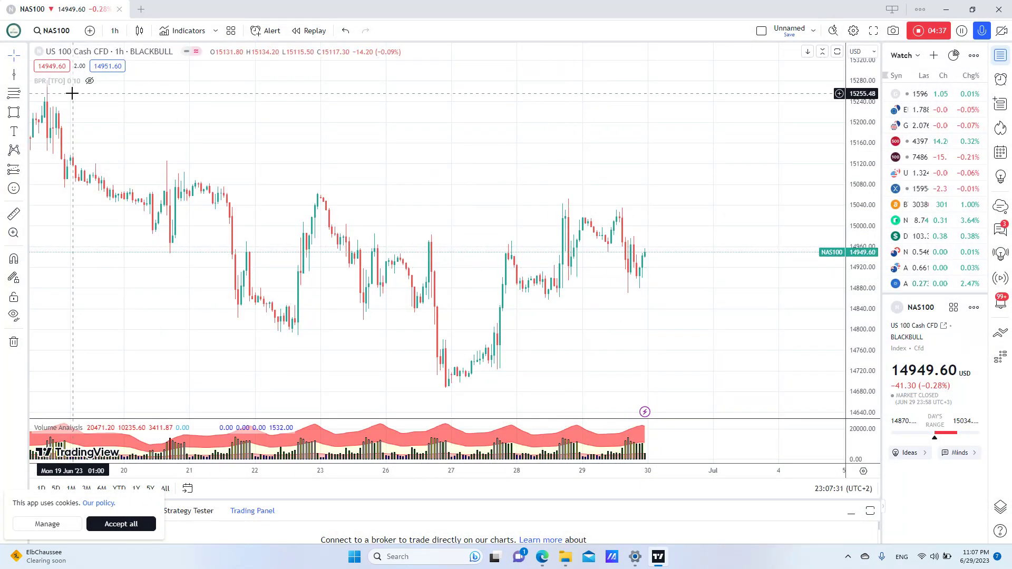
# Draw a pink rectangle over NAS100's 28 June range, about 14858–14921
pyautogui.click(14, 112)
pyautogui.moveTo(508, 299)
pyautogui.mouseDown()
pyautogui.moveTo(520, 255)
pyautogui.moveTo(596, 266)
pyautogui.mouseUp()
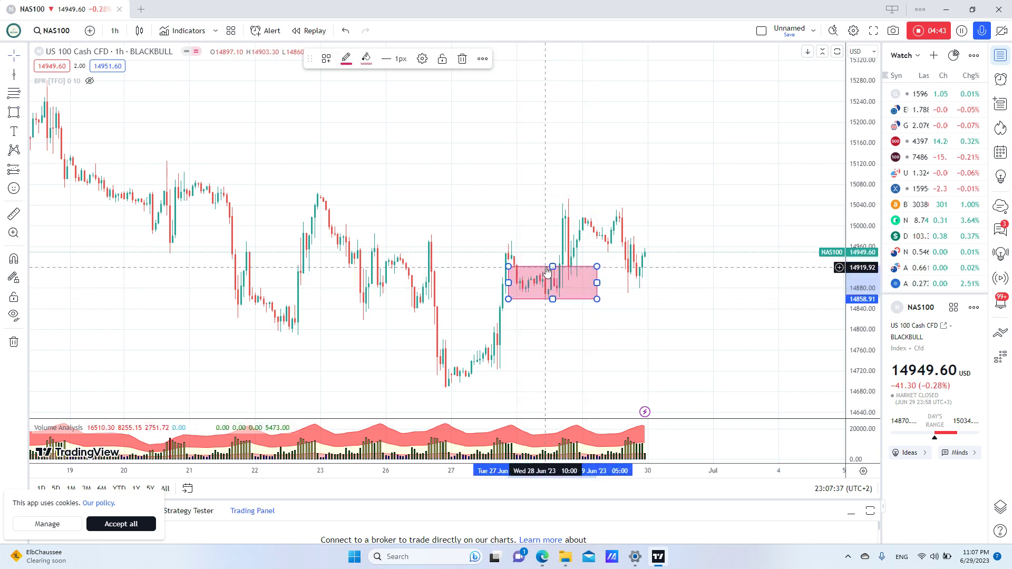
pyautogui.moveTo(547, 260); pyautogui.dragTo(543, 279)
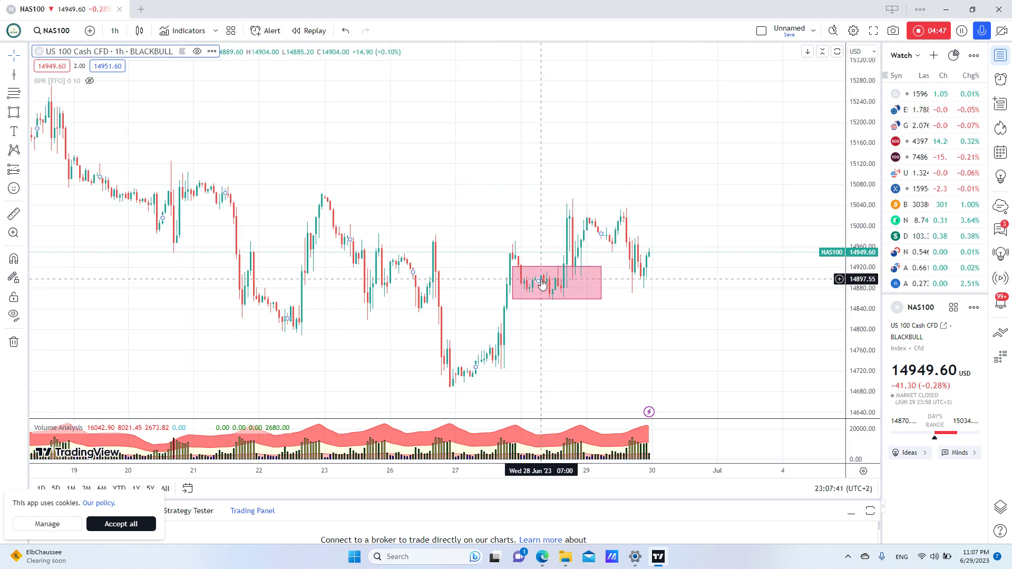
pyautogui.click(549, 267)
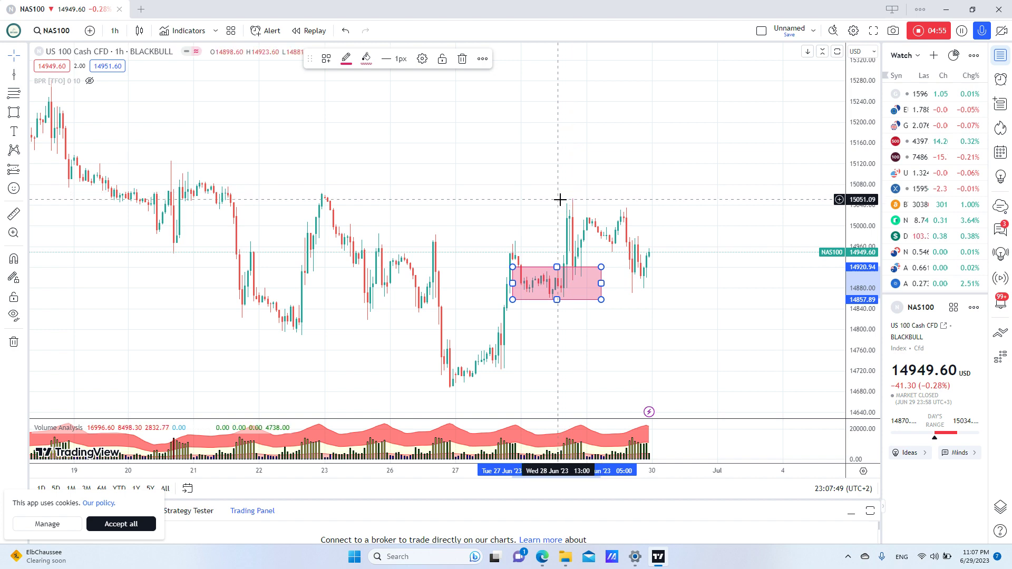
# Switch back to US30 by searching 'US30' and picking the Dow Jones 30 BLACKBULL result
pyautogui.click(56, 31)
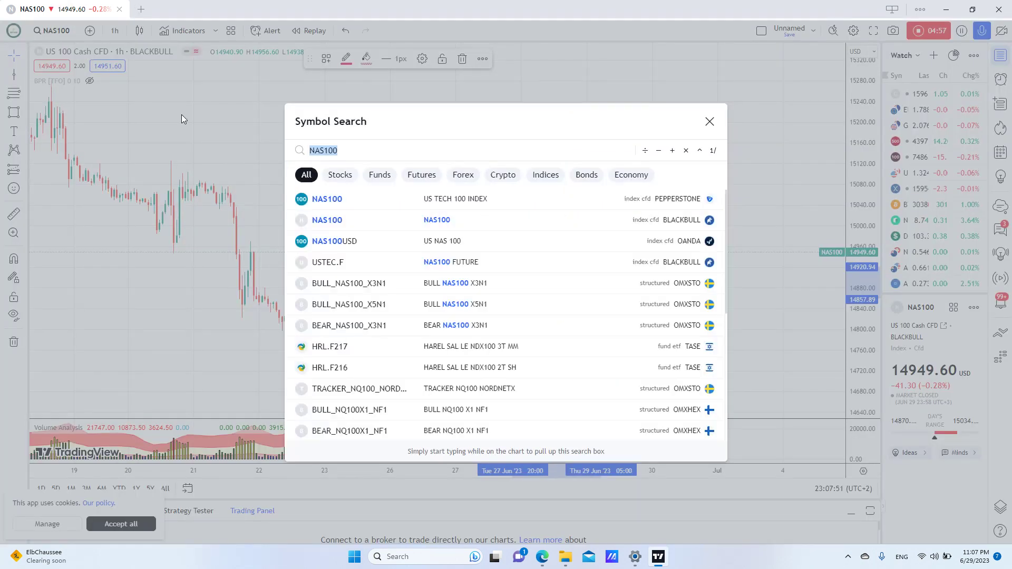
pyautogui.write('US')
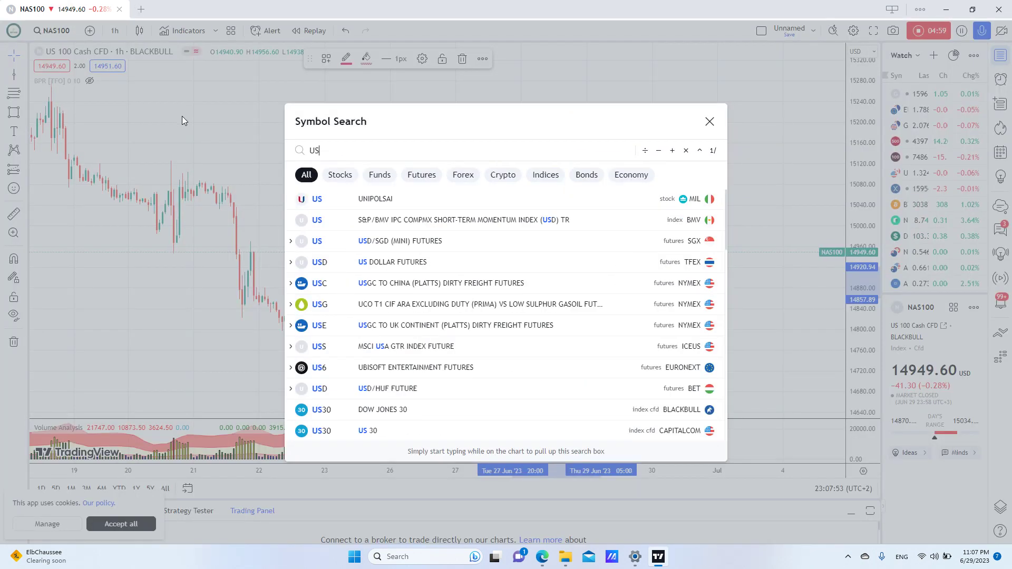
pyautogui.write('30')
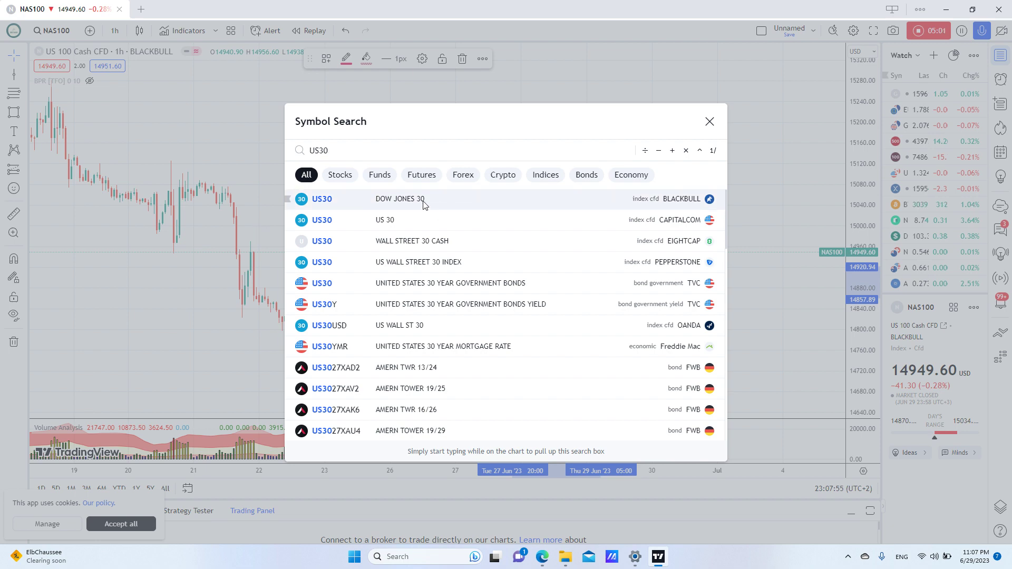
pyautogui.click(424, 205)
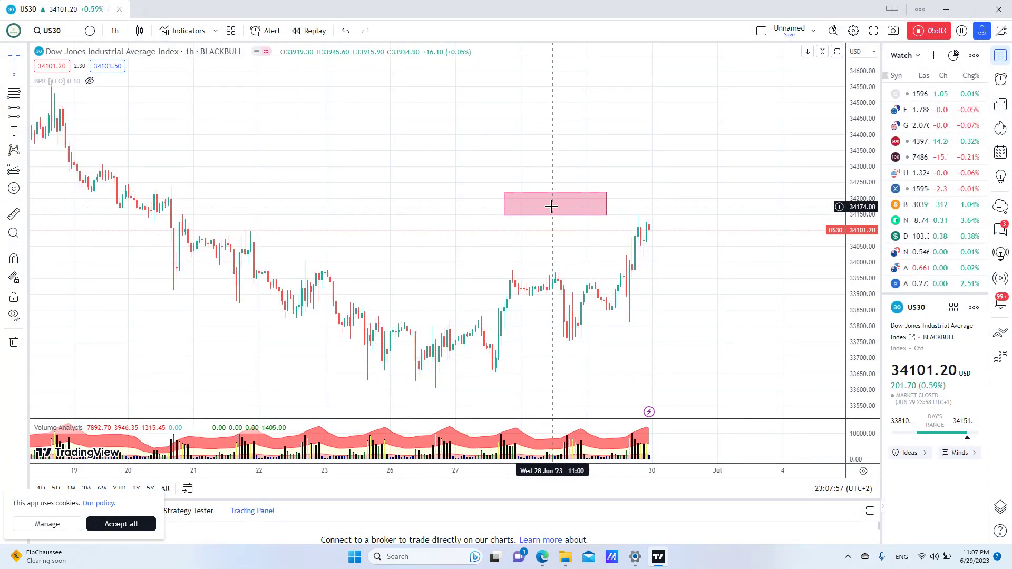
# Move the pink rectangle down onto the price action and resize it to fit the consolidation
pyautogui.moveTo(555, 193); pyautogui.dragTo(555, 302)
pyautogui.moveTo(601, 211)
pyautogui.mouseDown()
pyautogui.moveTo(612, 211)
pyautogui.moveTo(625, 272)
pyautogui.mouseUp()
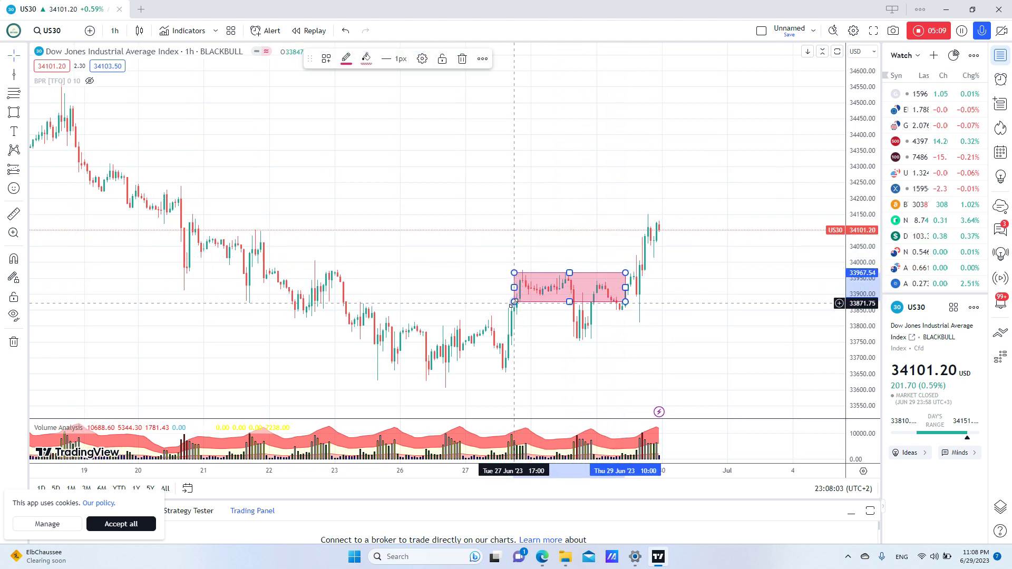
pyautogui.moveTo(514, 302); pyautogui.dragTo(510, 297)
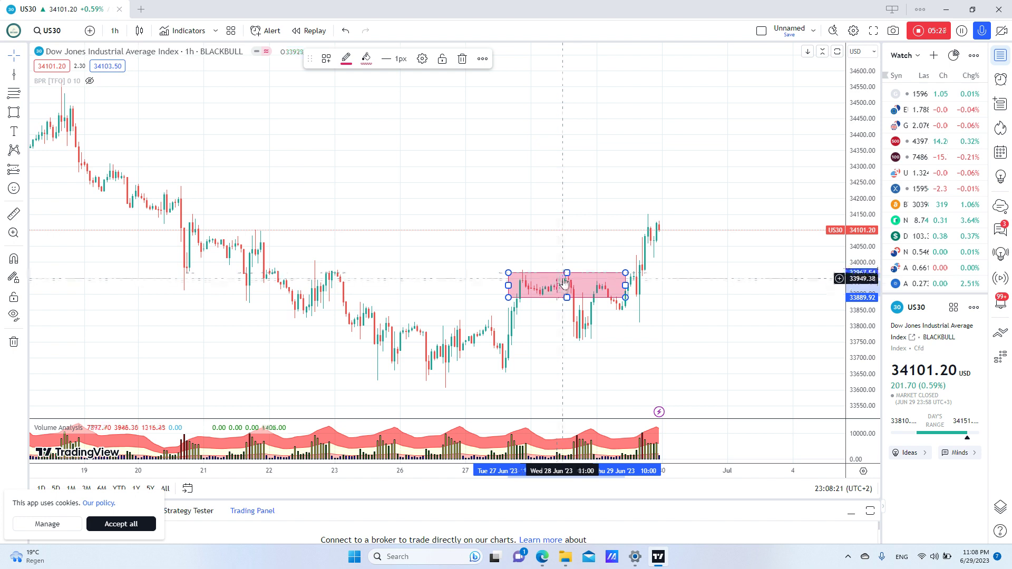
pyautogui.moveTo(553, 276); pyautogui.dragTo(610, 280)
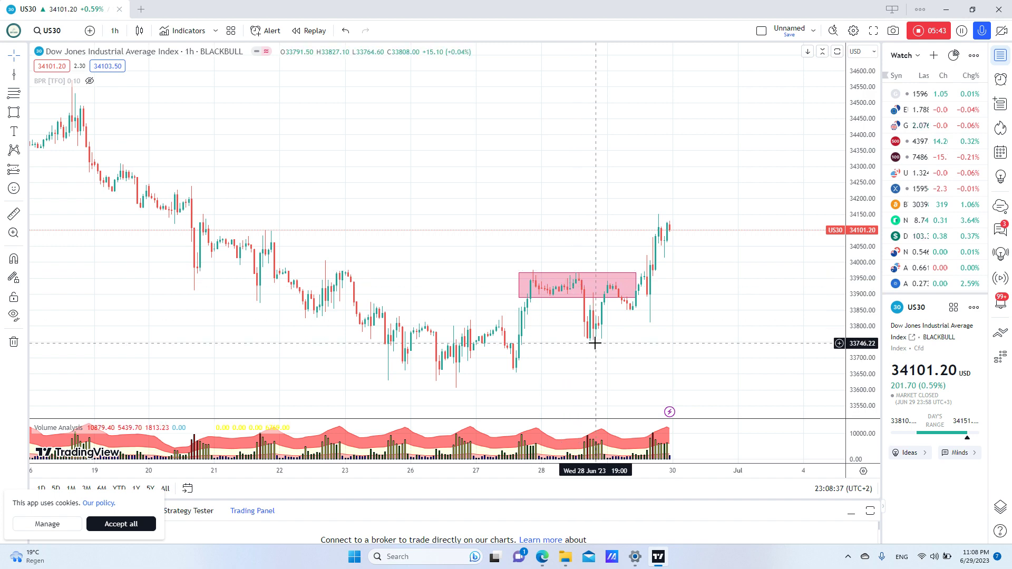
# Reposition the rectangle to about 33759–33814, spanning 28 June to past the latest candles
pyautogui.click(578, 274)
pyautogui.moveTo(578, 273)
pyautogui.mouseDown()
pyautogui.moveTo(633, 343)
pyautogui.moveTo(695, 318)
pyautogui.moveTo(517, 295)
pyautogui.mouseUp()
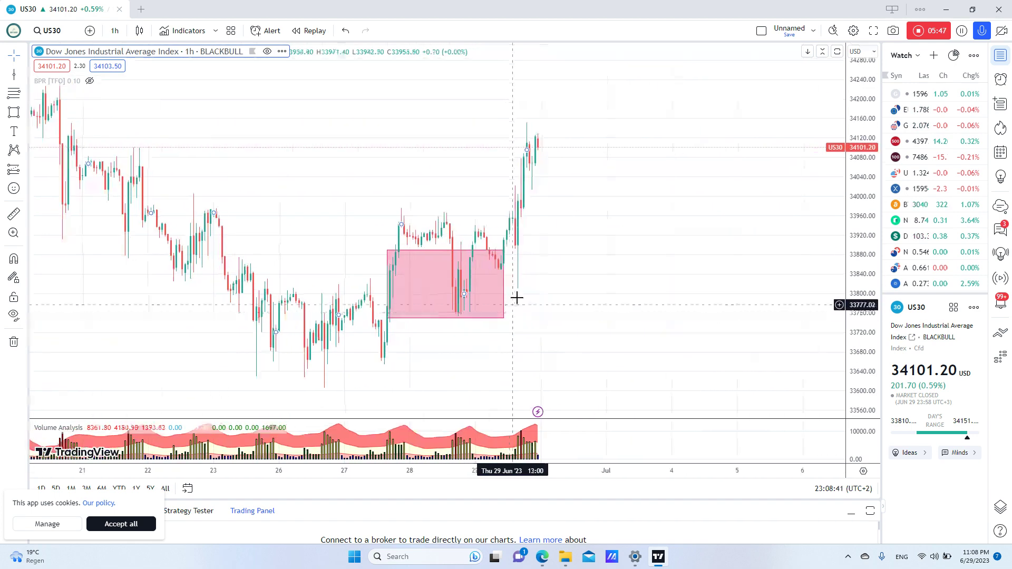
pyautogui.moveTo(502, 246); pyautogui.dragTo(653, 287)
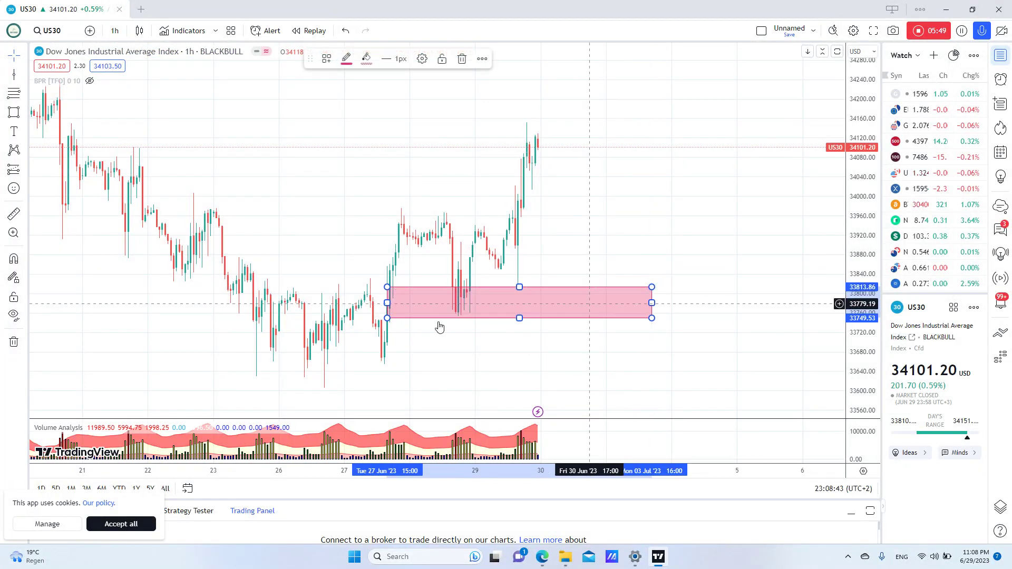
pyautogui.moveTo(388, 318); pyautogui.dragTo(429, 314)
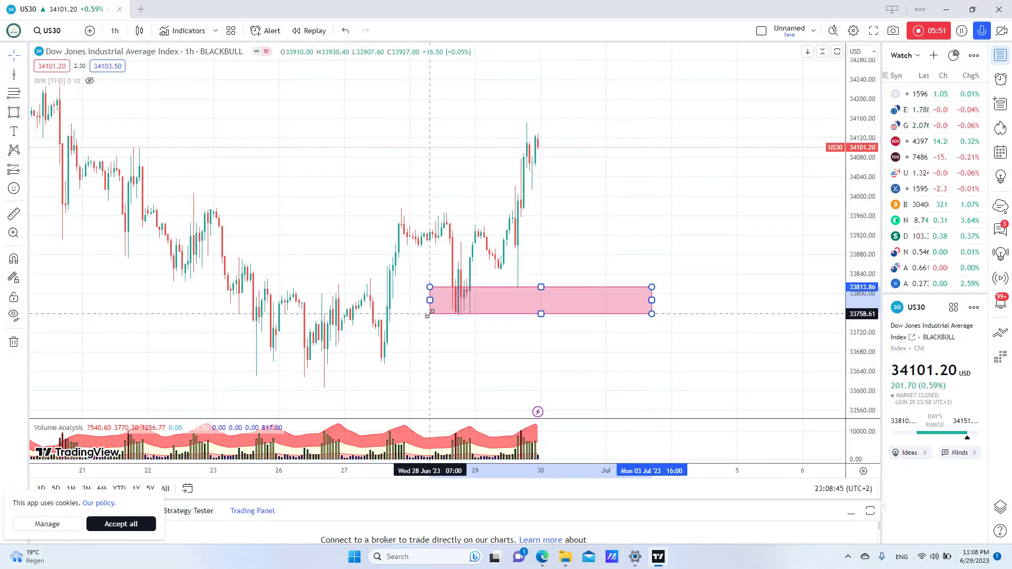